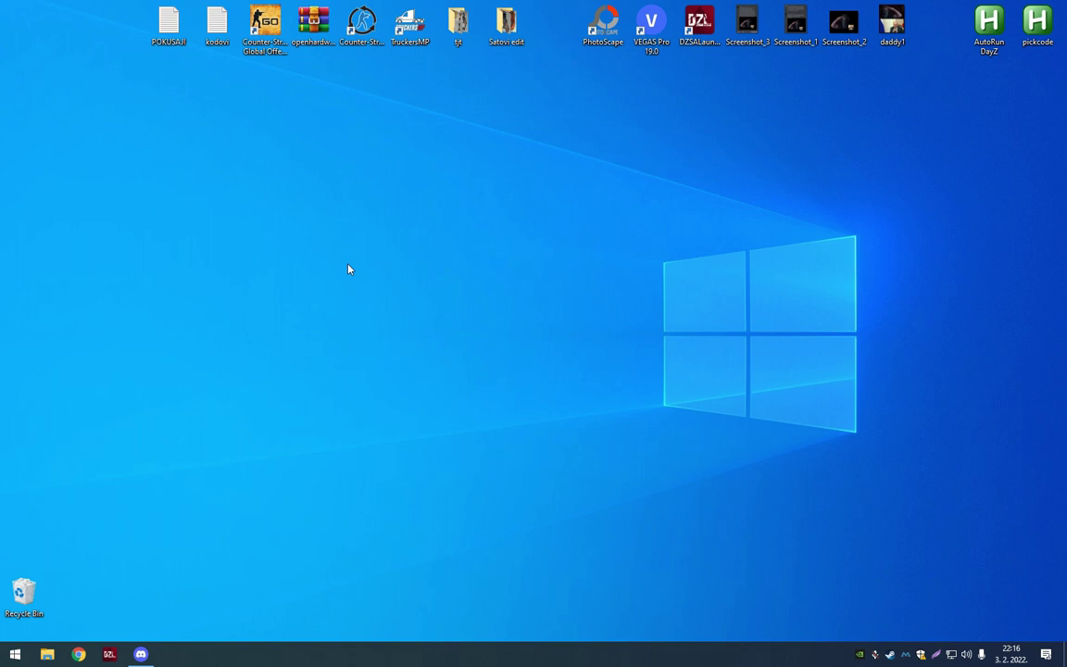
- Refresh the desktop and launch the DZSA Launcher from its desktop icon
right_click(349, 268)
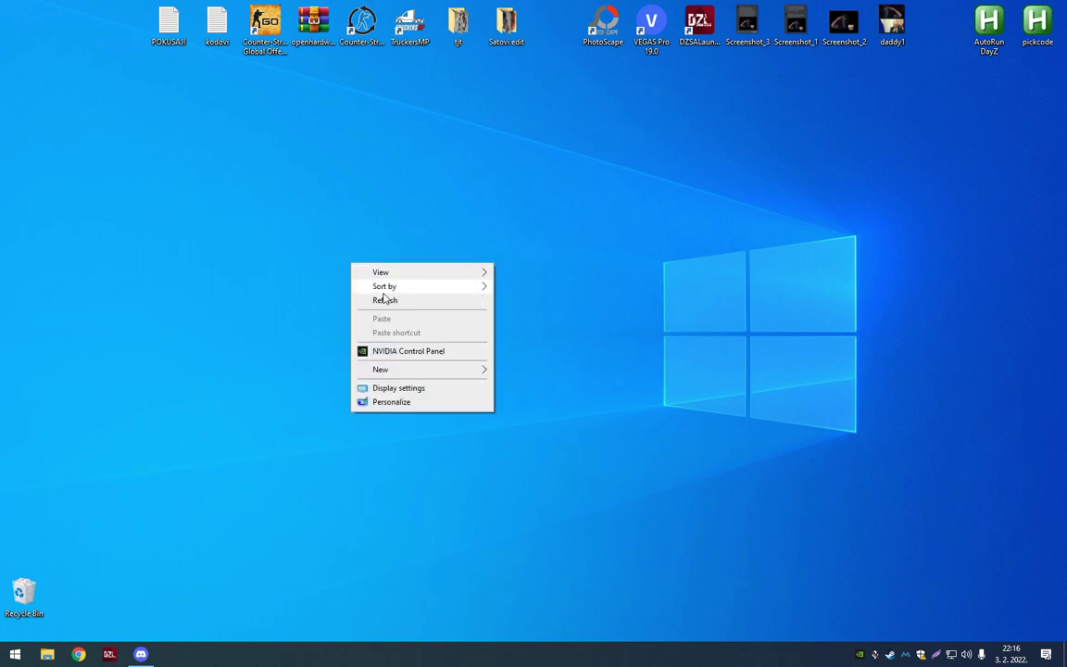
click(384, 300)
click(704, 23)
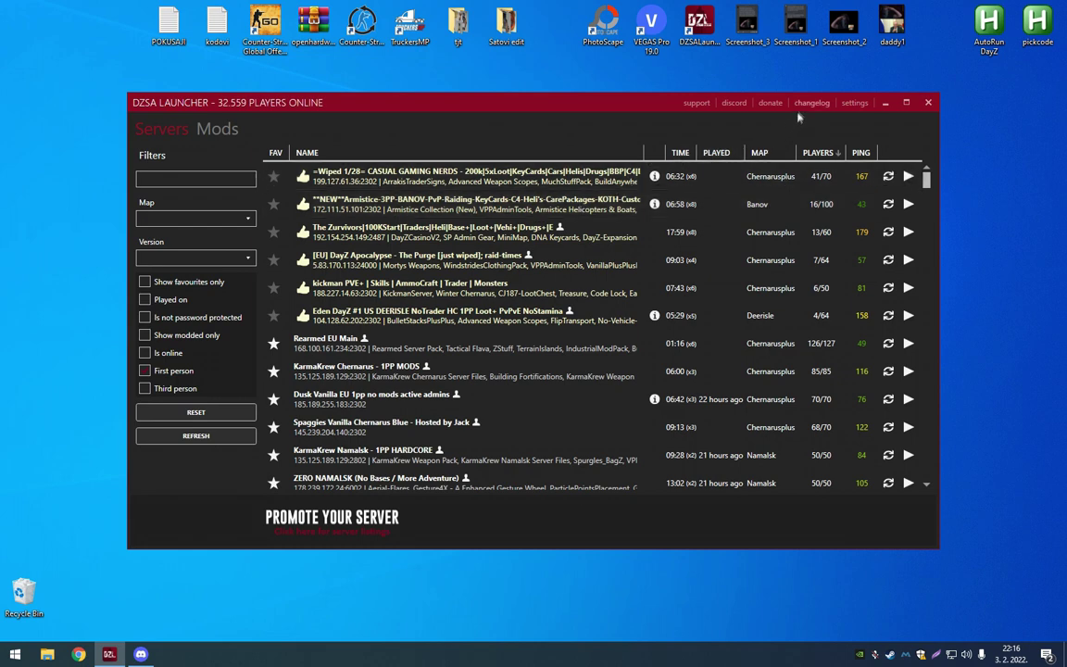
- Review the launcher's Additional Parameters, -useallavailablecores -high -winxp, then close Settings
click(854, 103)
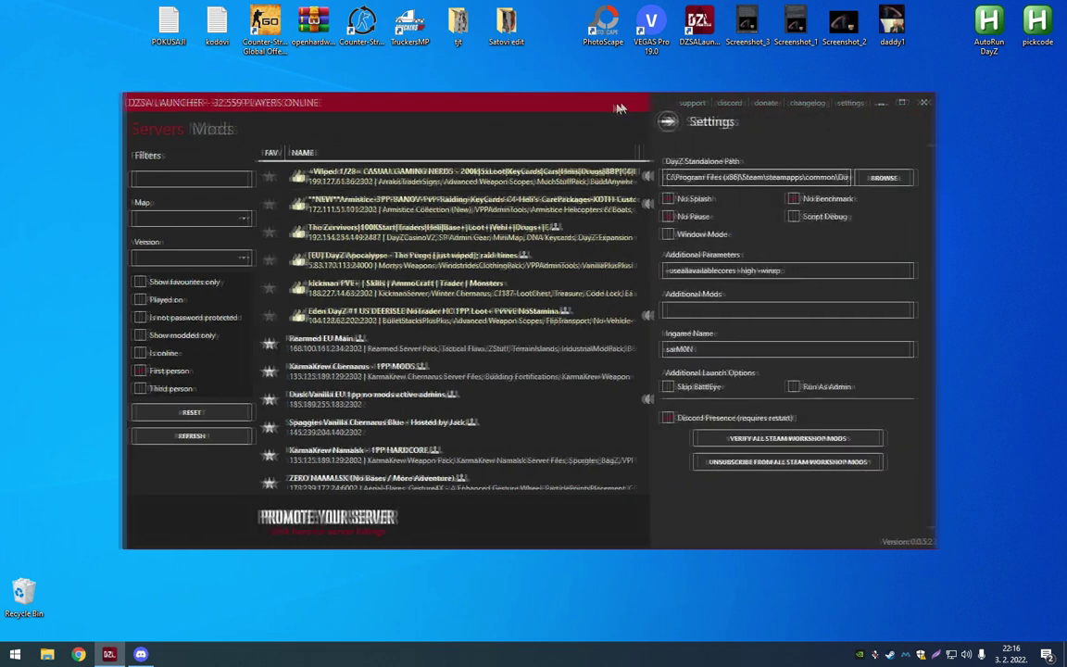
drag(620, 108, 569, 111)
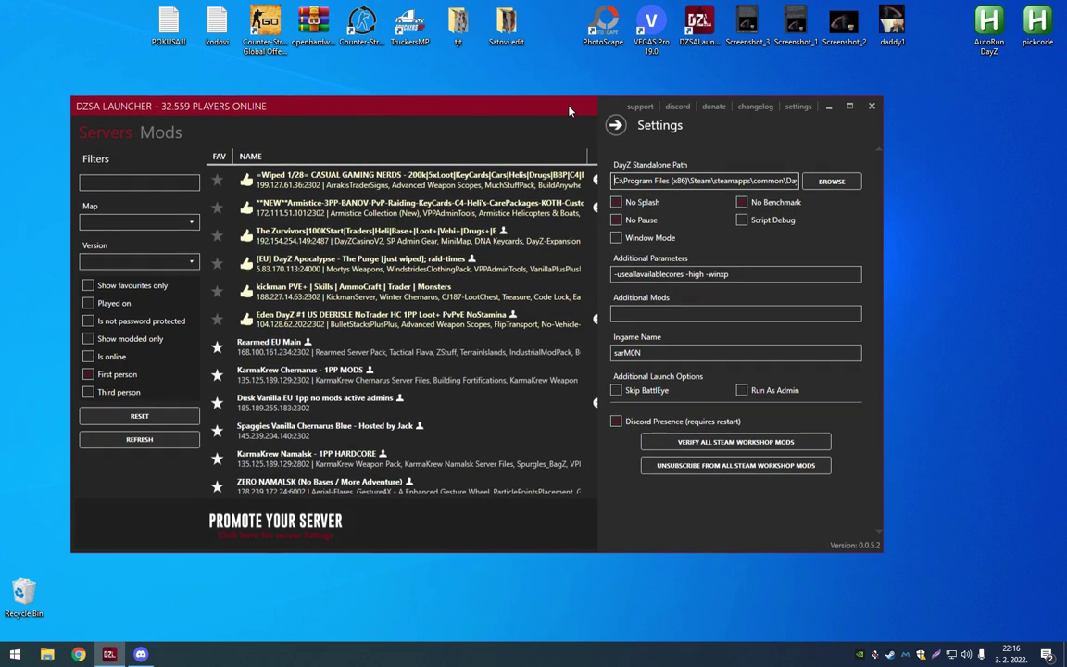
click(760, 274)
key(ctrl+a)
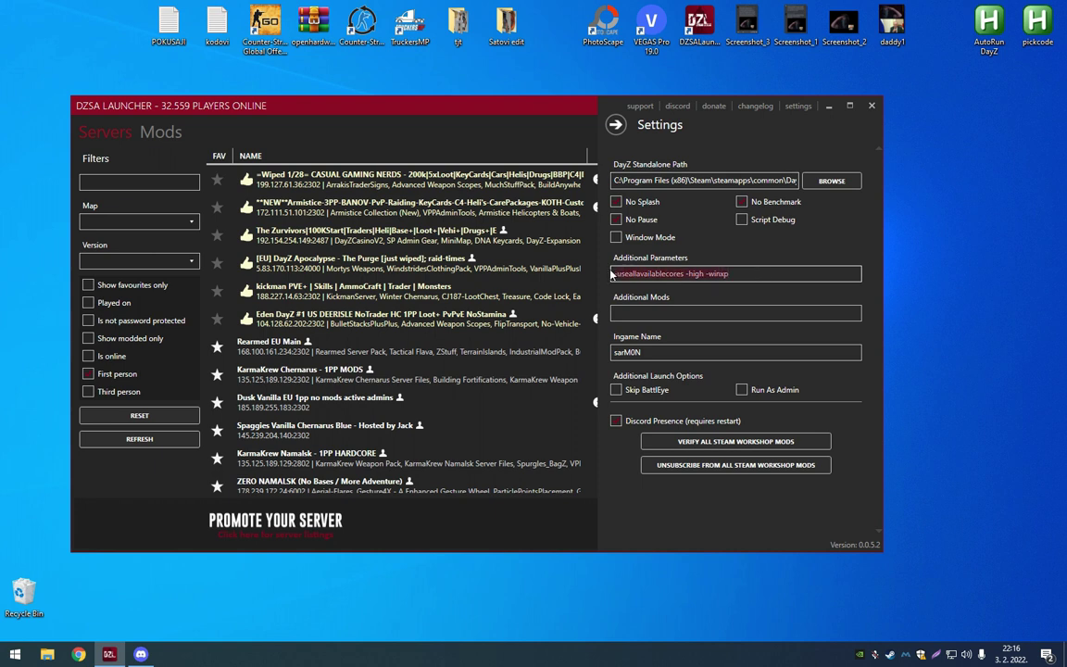
click(740, 274)
drag(740, 274, 590, 276)
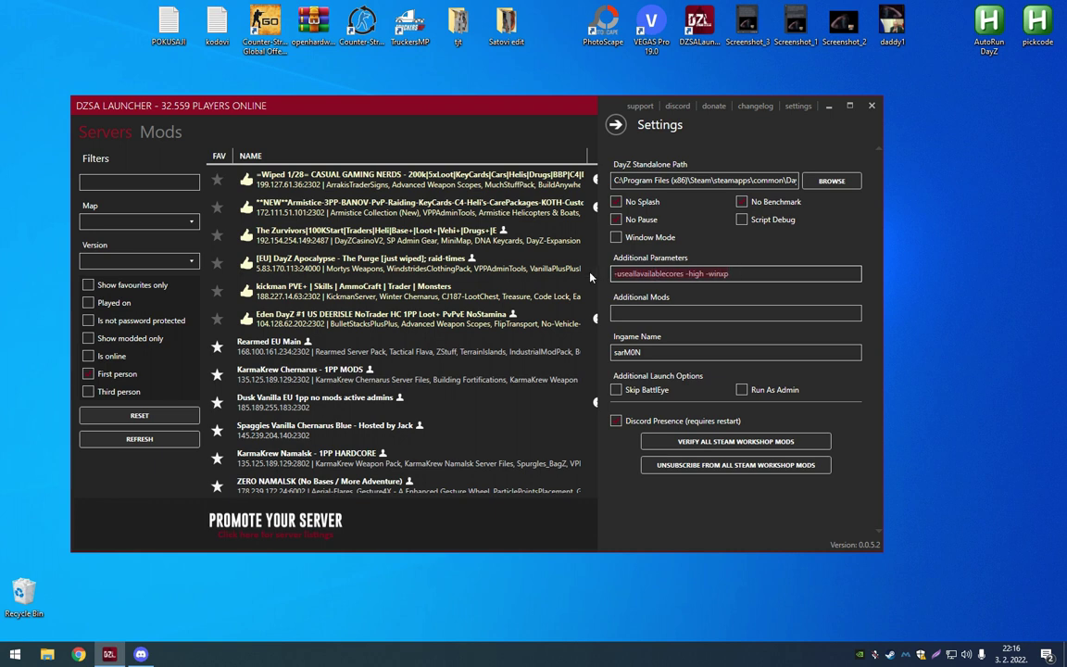
click(751, 274)
key(ctrl+a)
click(750, 273)
click(616, 125)
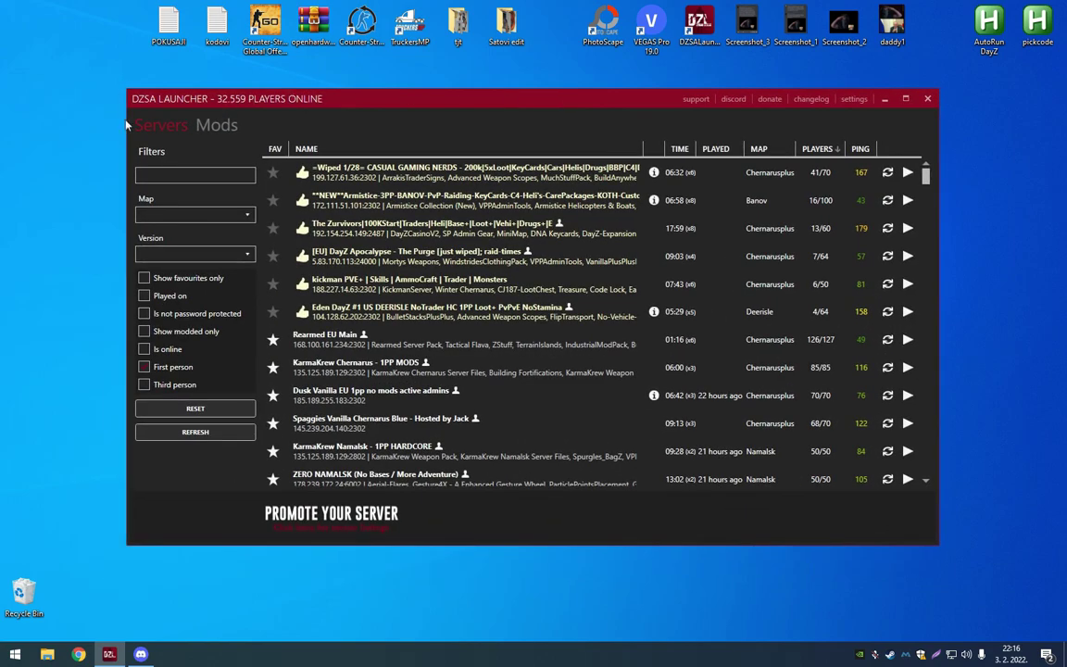
- Open the Steam library, bring up DayZ's options, and return to the launcher
drag(212, 95, 150, 90)
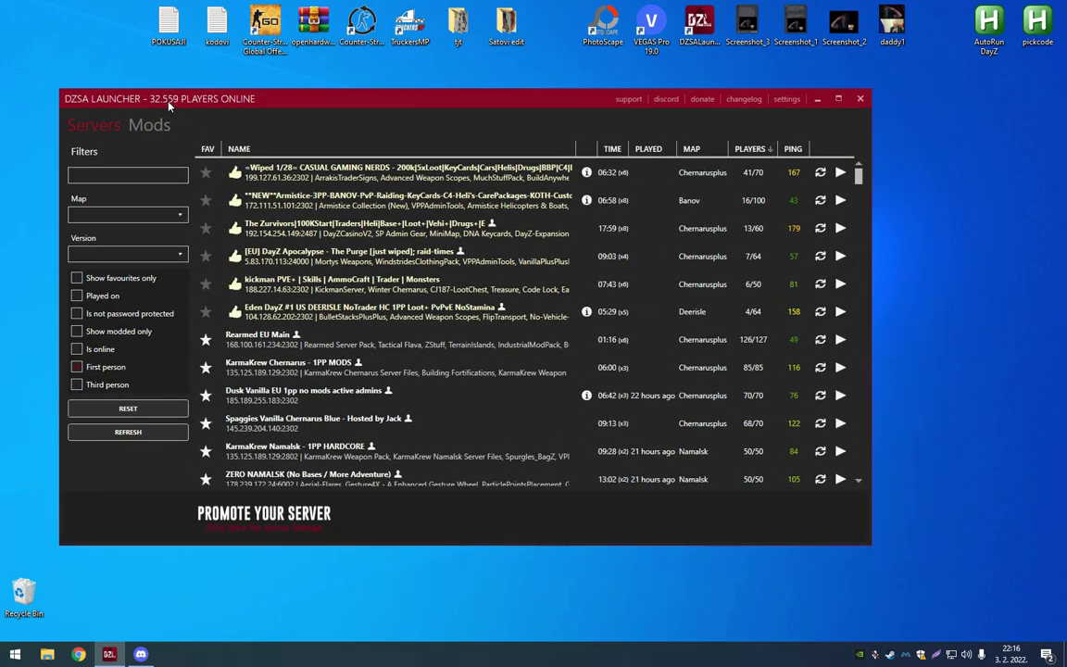
click(891, 654)
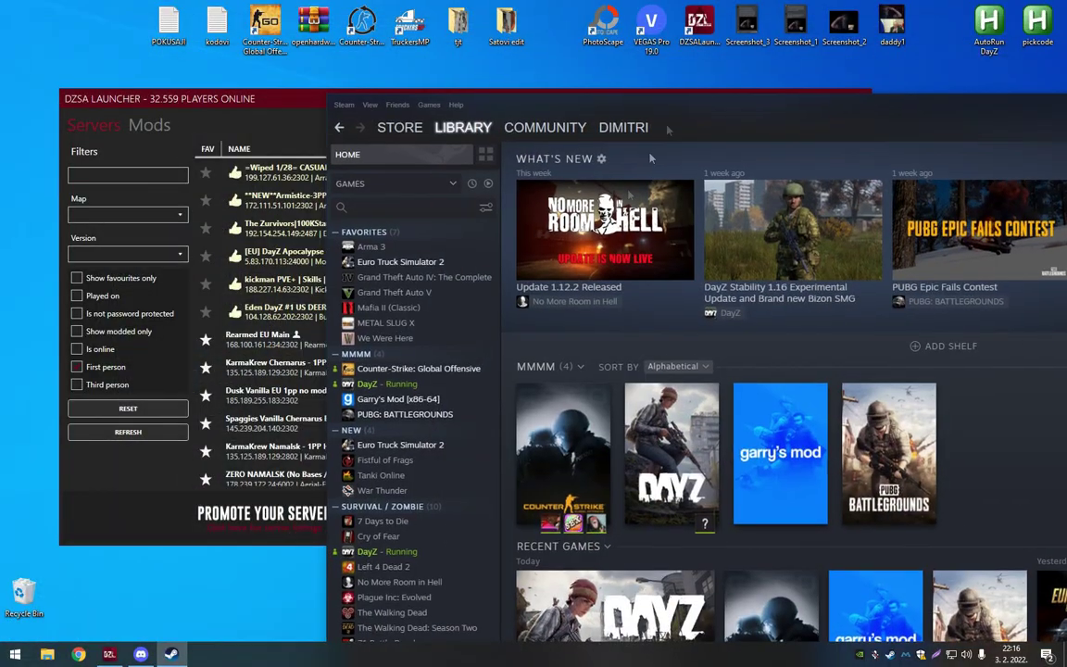
right_click(394, 385)
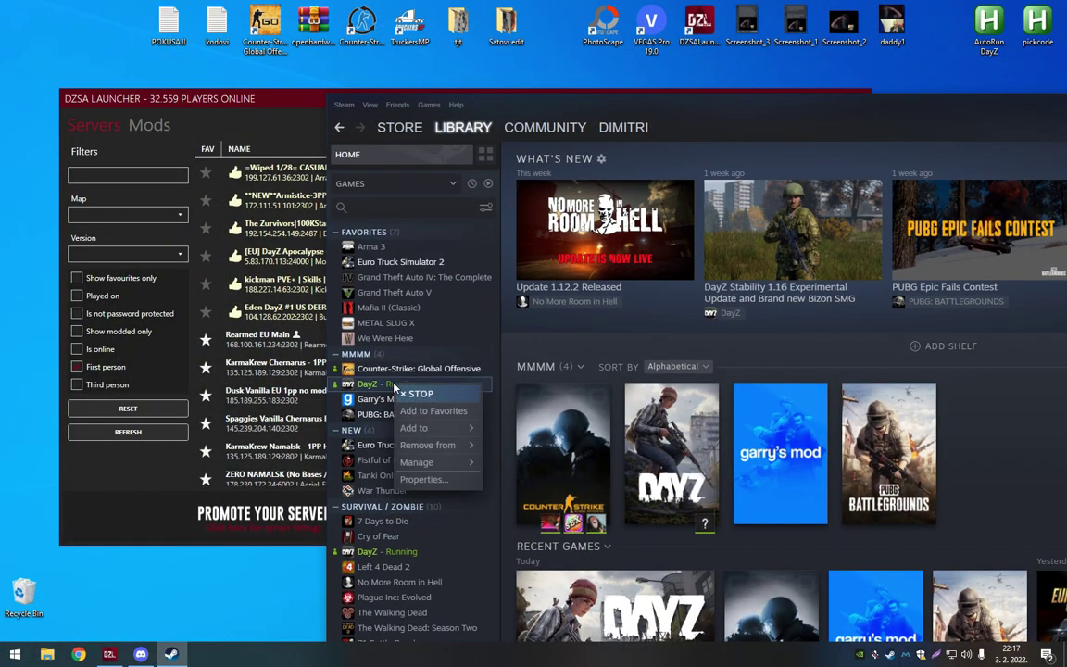
drag(263, 96, 232, 84)
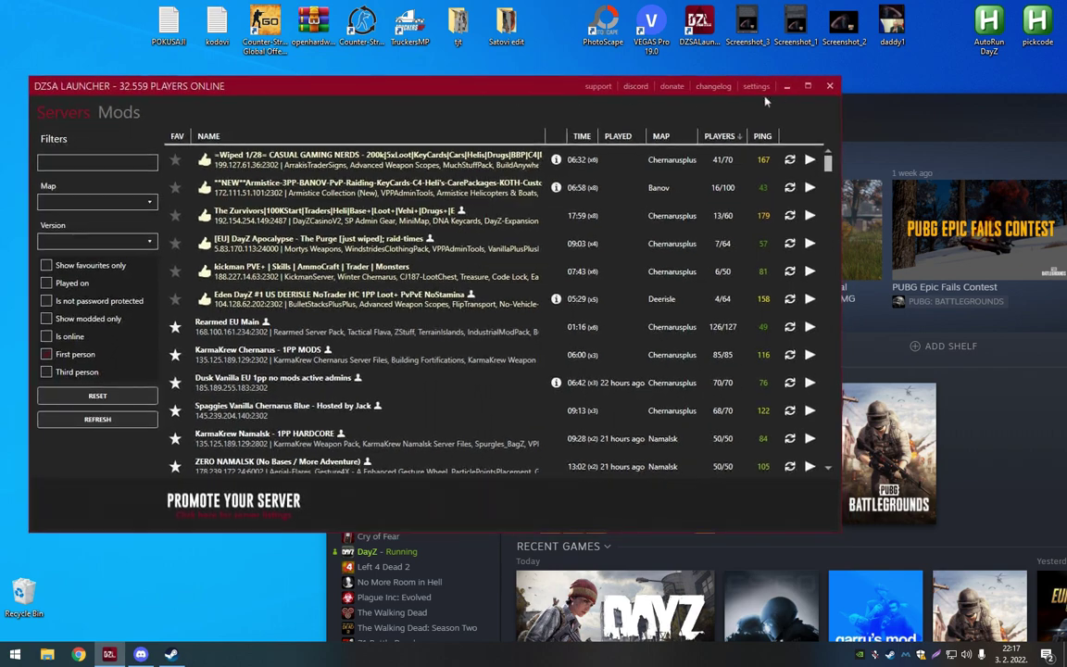
- Recheck the launcher parameters -useallavailablecores -high -winxp, then bring Steam's library forward
click(756, 86)
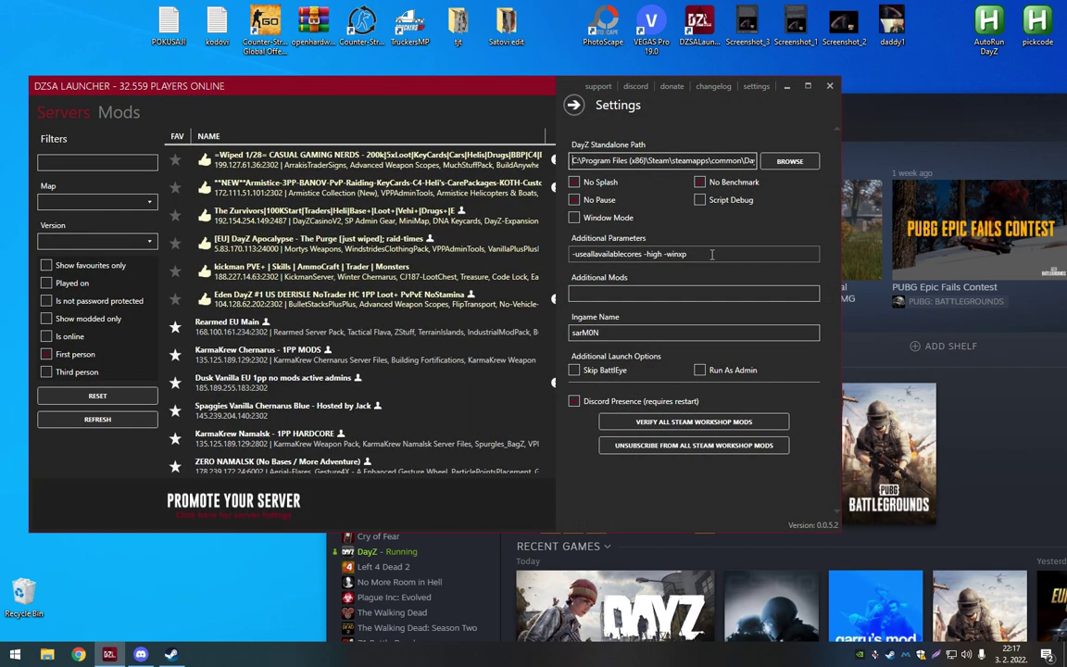
drag(712, 254, 589, 241)
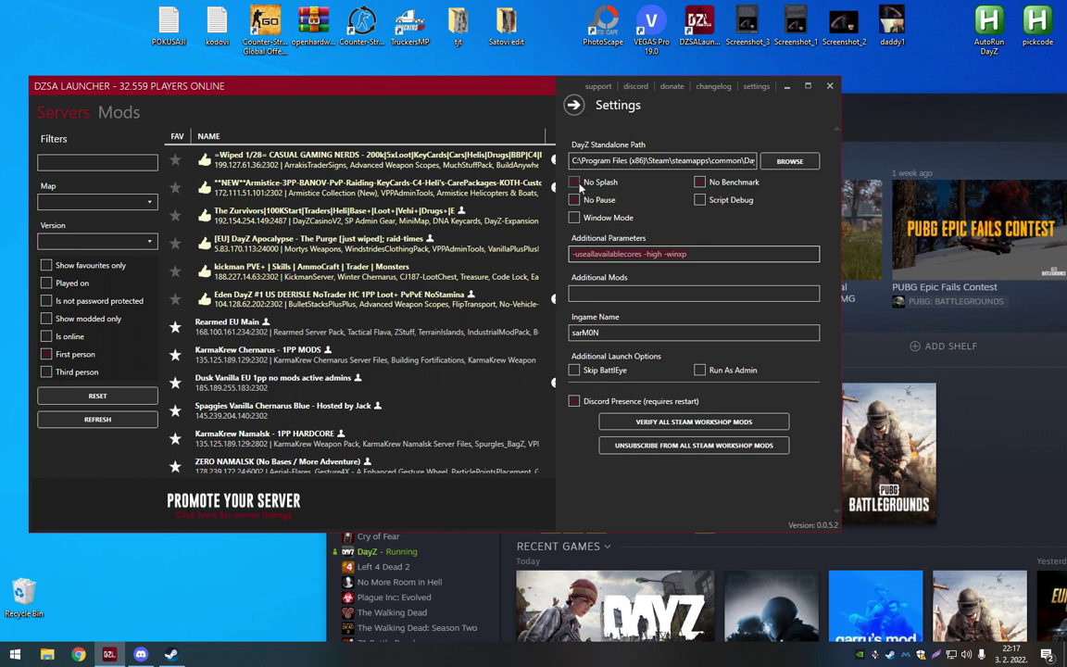
click(730, 183)
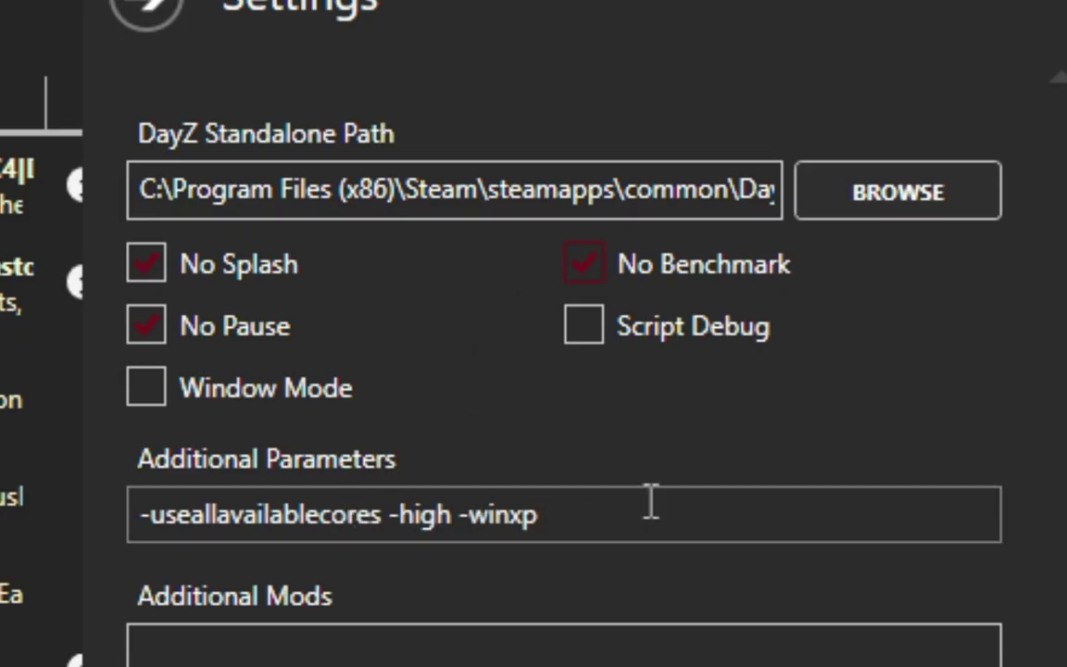
drag(717, 251, 563, 261)
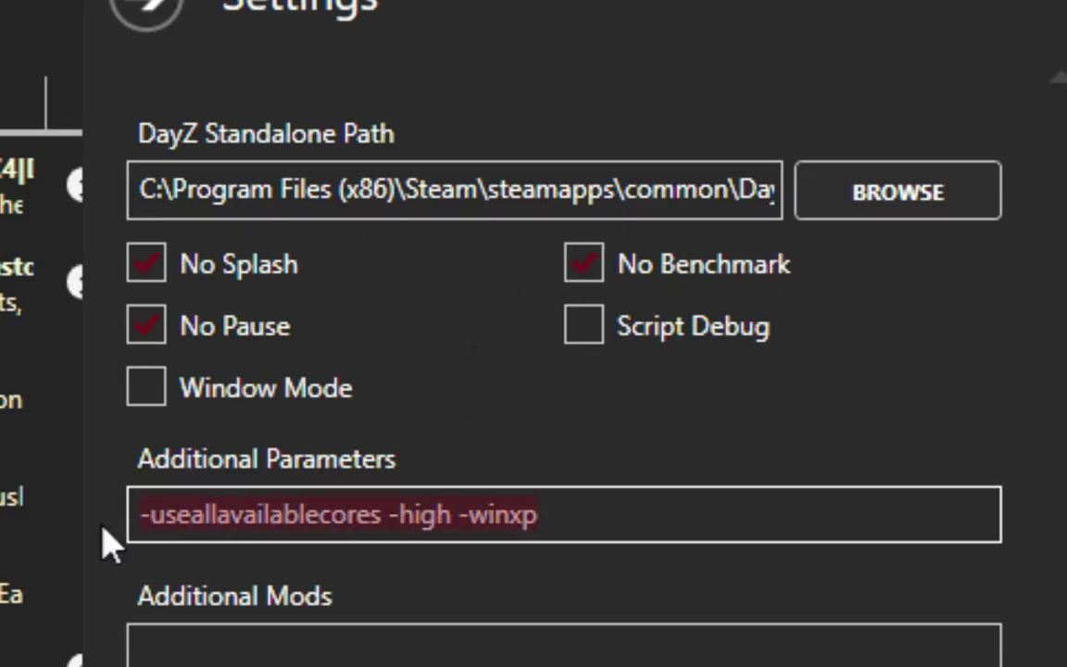
click(569, 260)
click(145, 511)
click(145, 511)
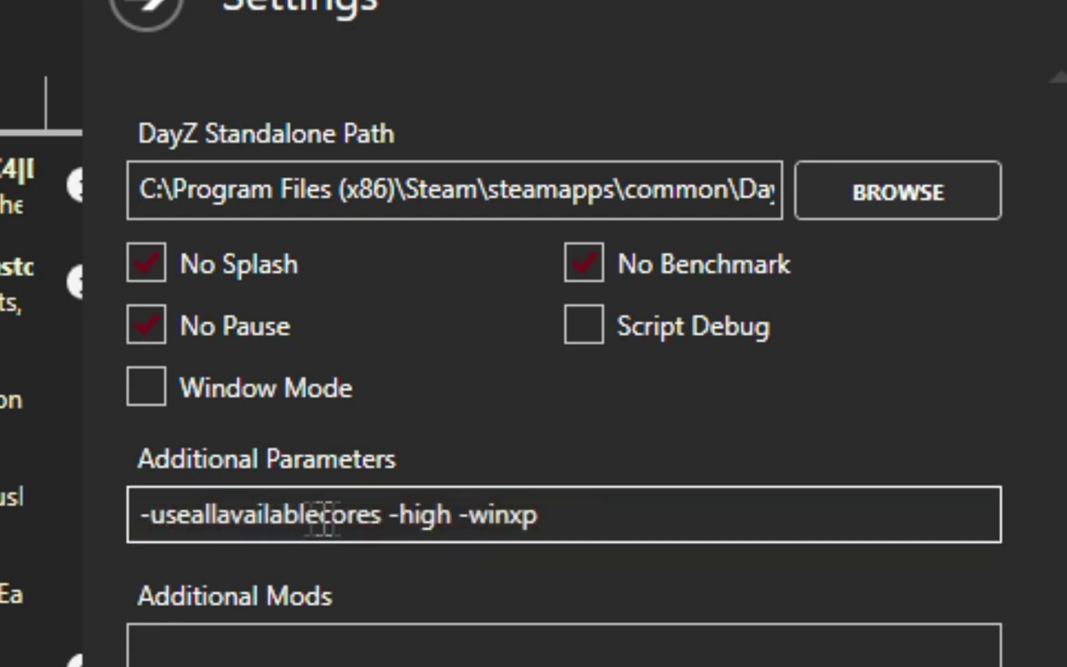
drag(390, 514, 533, 514)
click(553, 514)
key(ctrl+a)
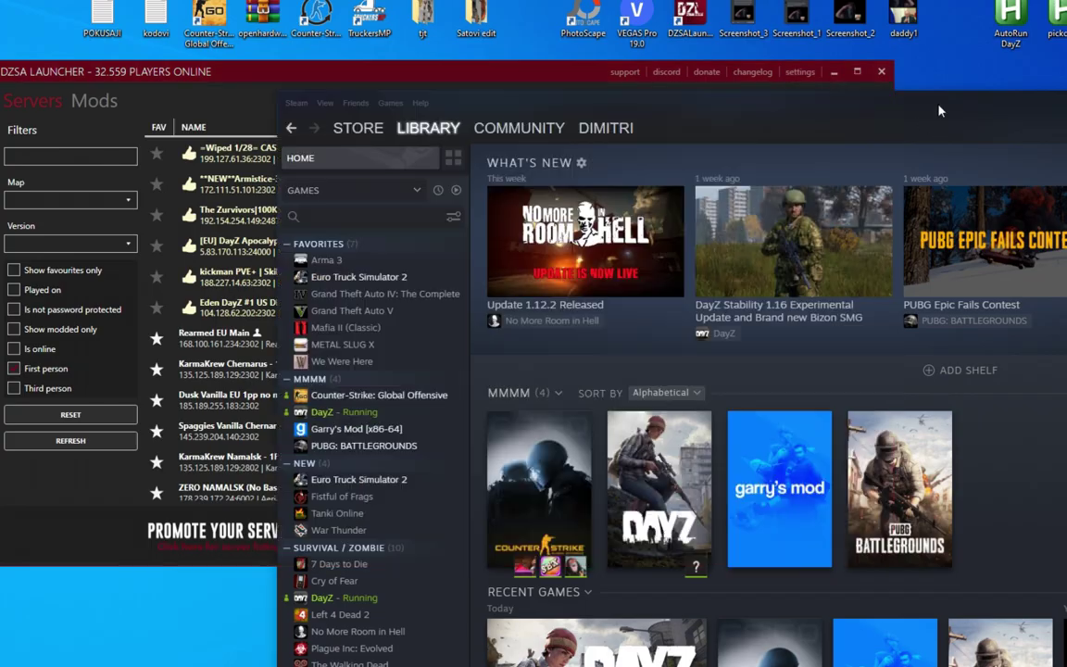
drag(938, 111, 871, 70)
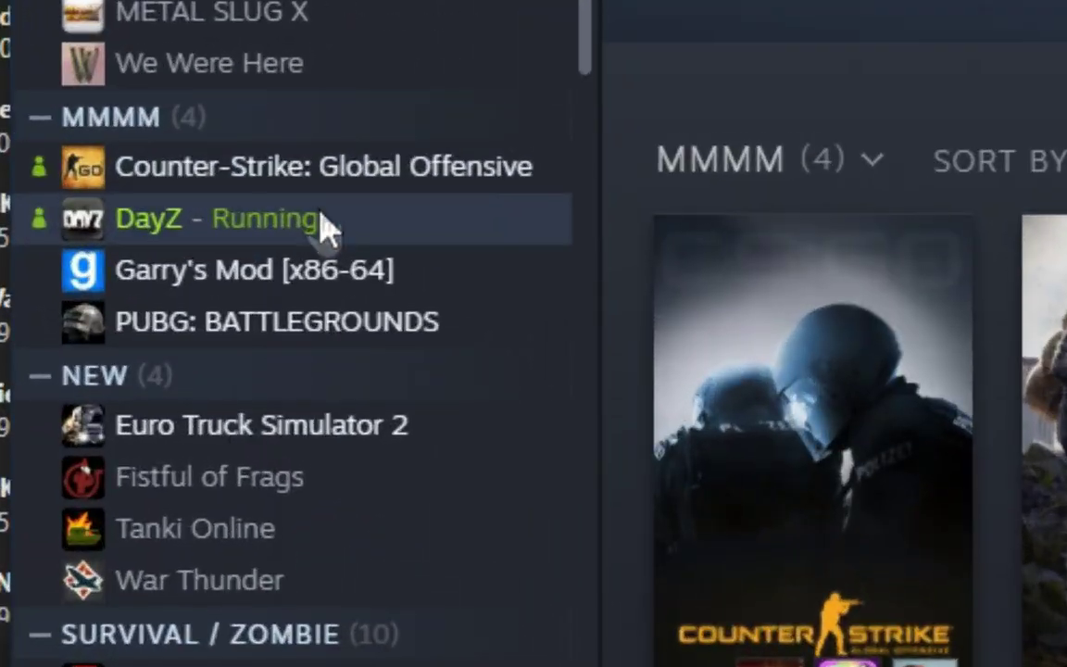
- Check DayZ's Steam launch options read -useallavailablecores -high -winxp in Properties
right_click(315, 359)
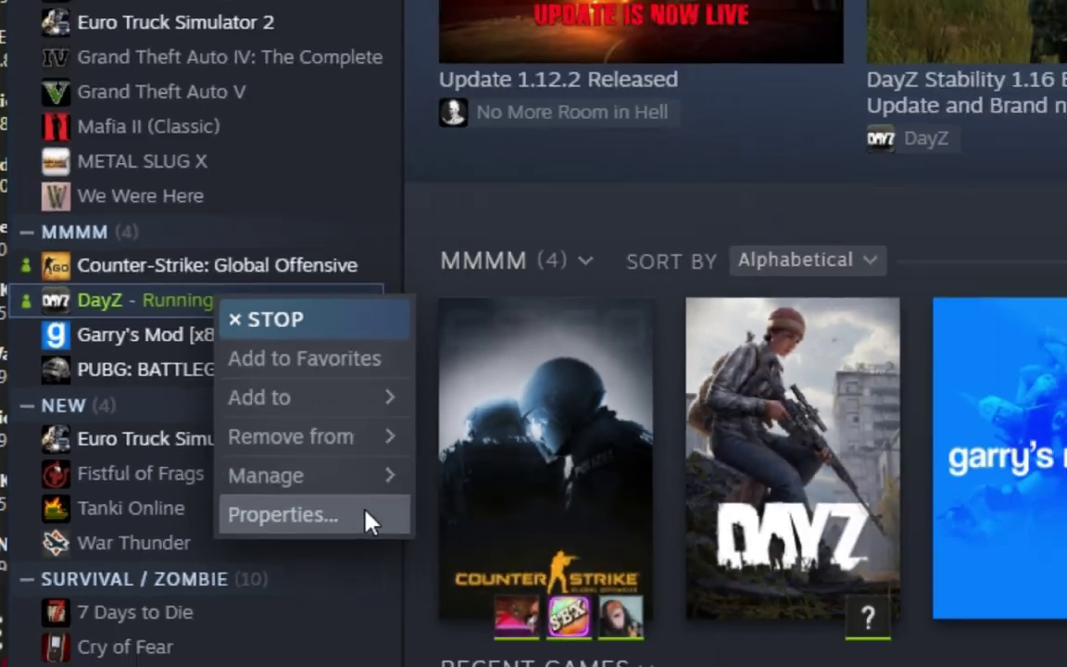
click(368, 522)
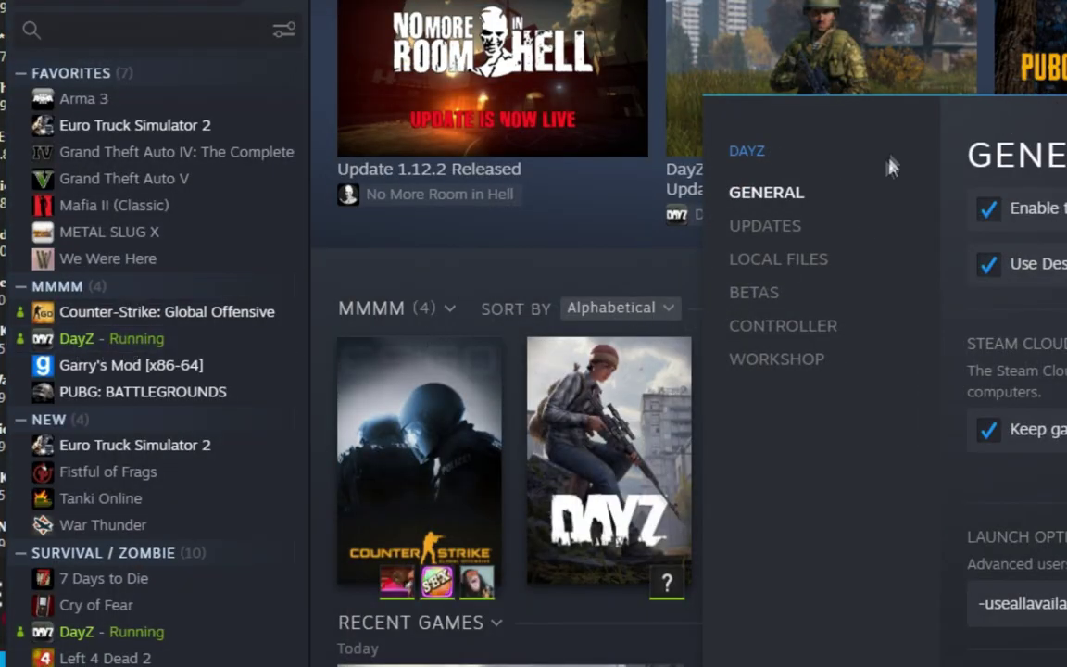
drag(887, 163, 269, 18)
click(389, 457)
key(ctrl+a)
key(Right)
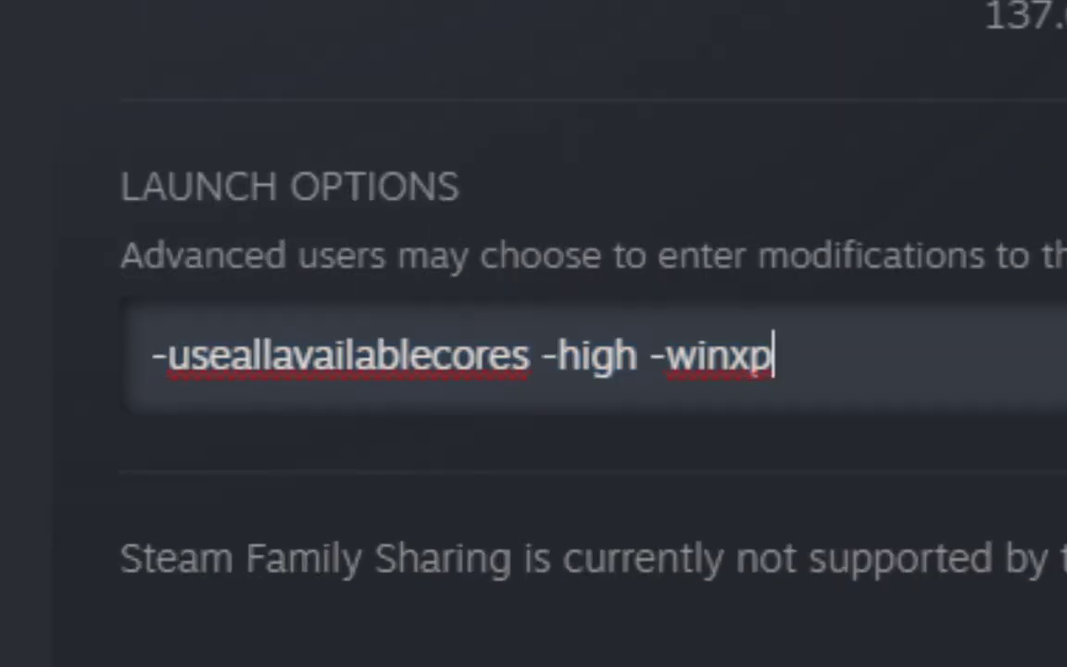
- Close the DayZ properties dialog and the Steam library window
click(829, 100)
drag(749, 88, 508, 88)
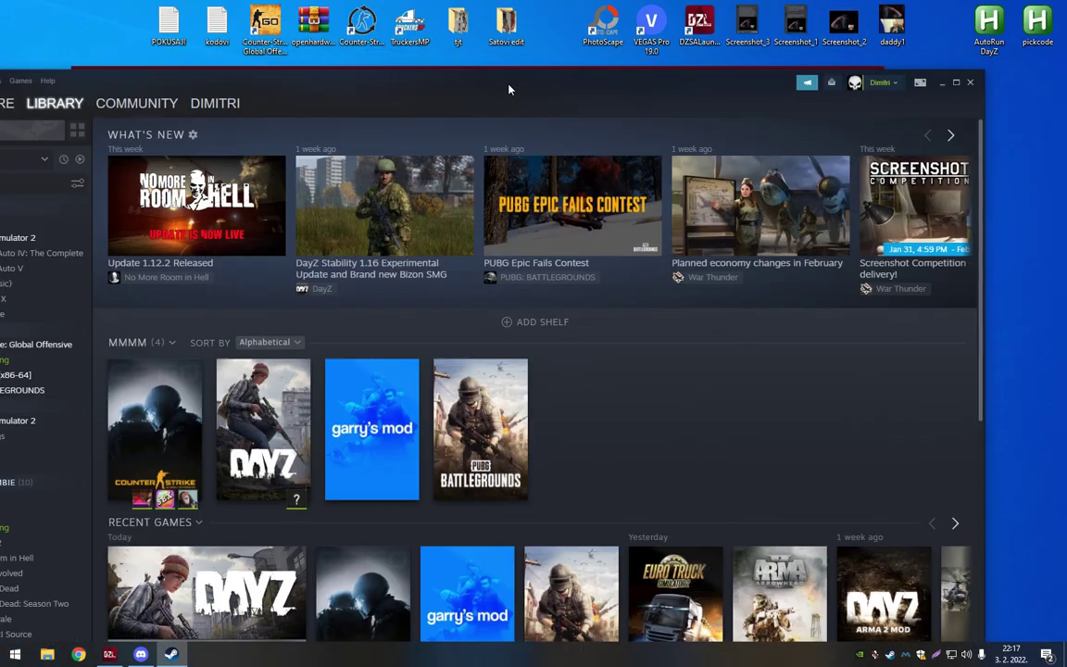
click(970, 84)
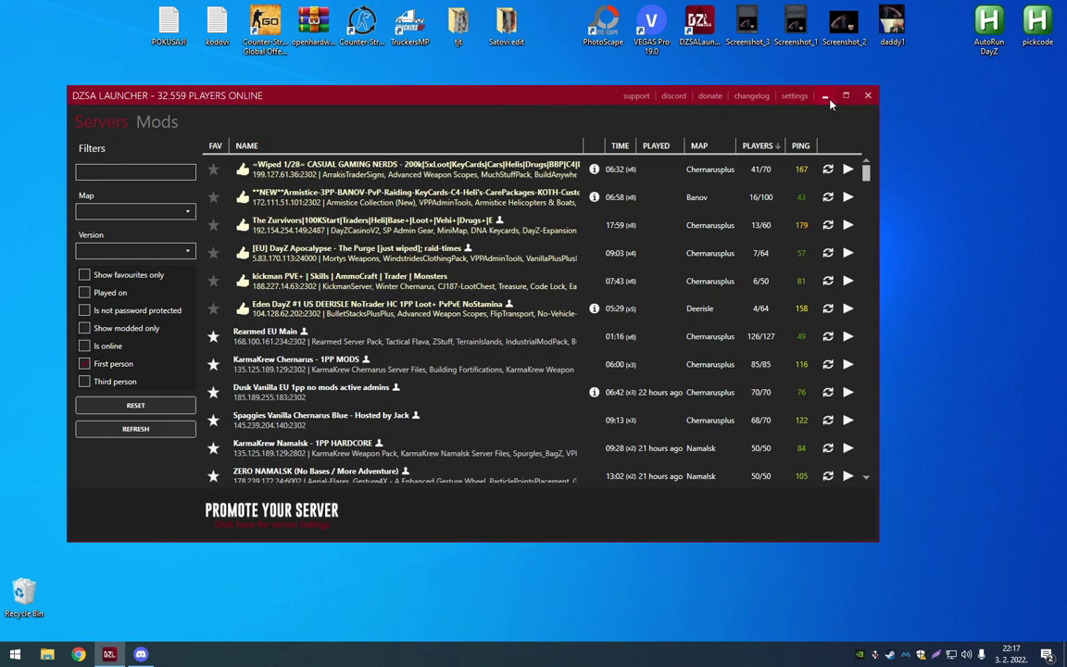
- Minimize the launcher and open NVIDIA Control Panel maximized from the tray
click(830, 101)
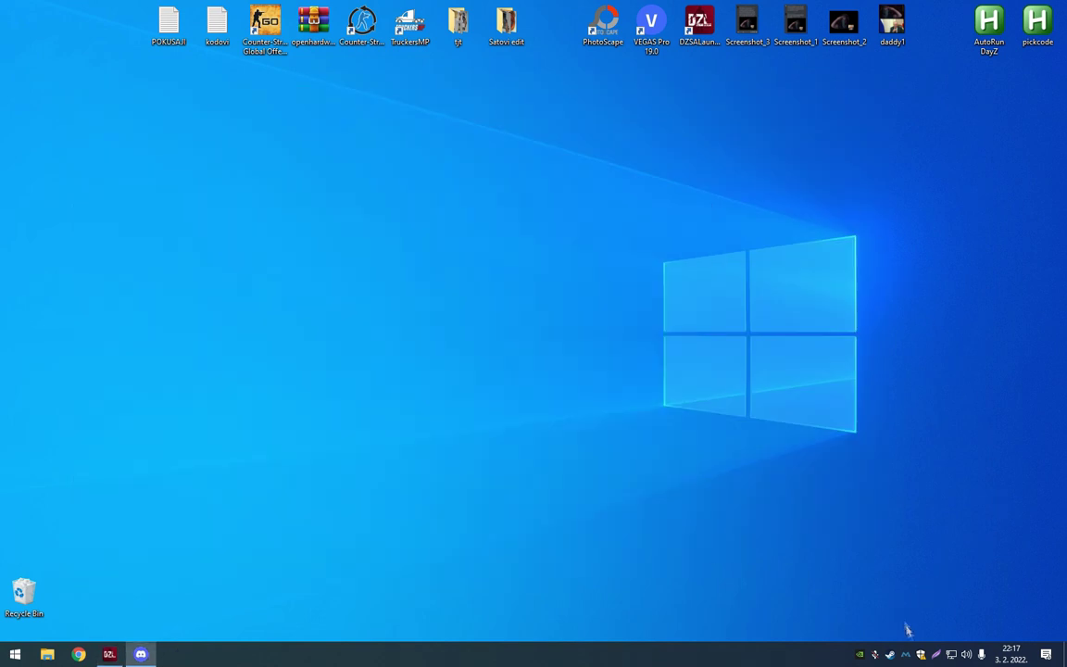
right_click(860, 655)
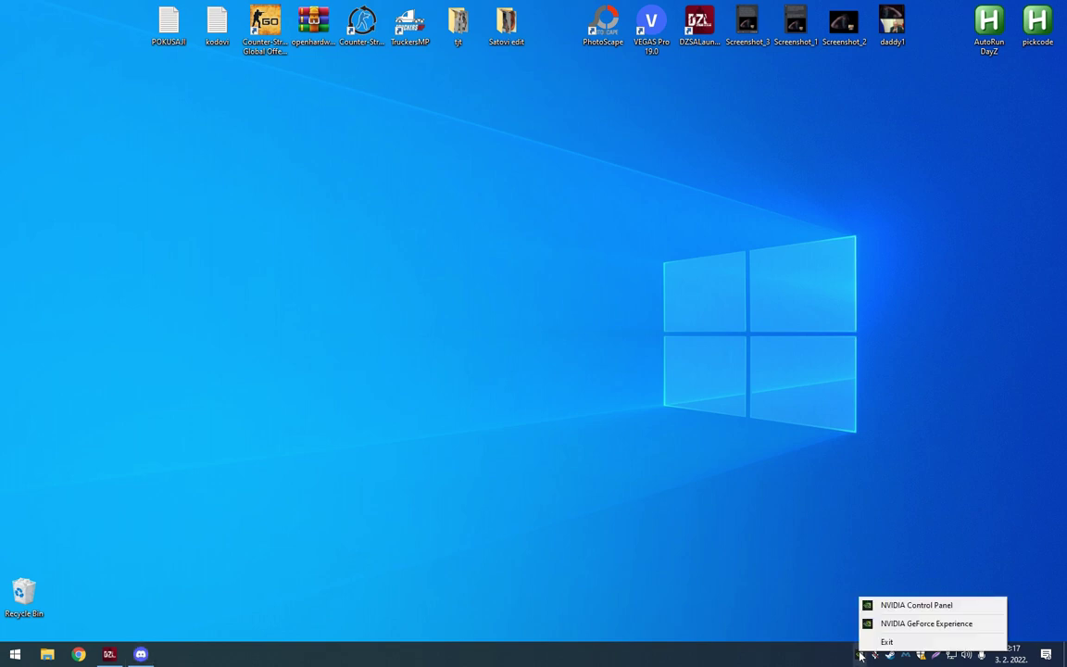
click(901, 591)
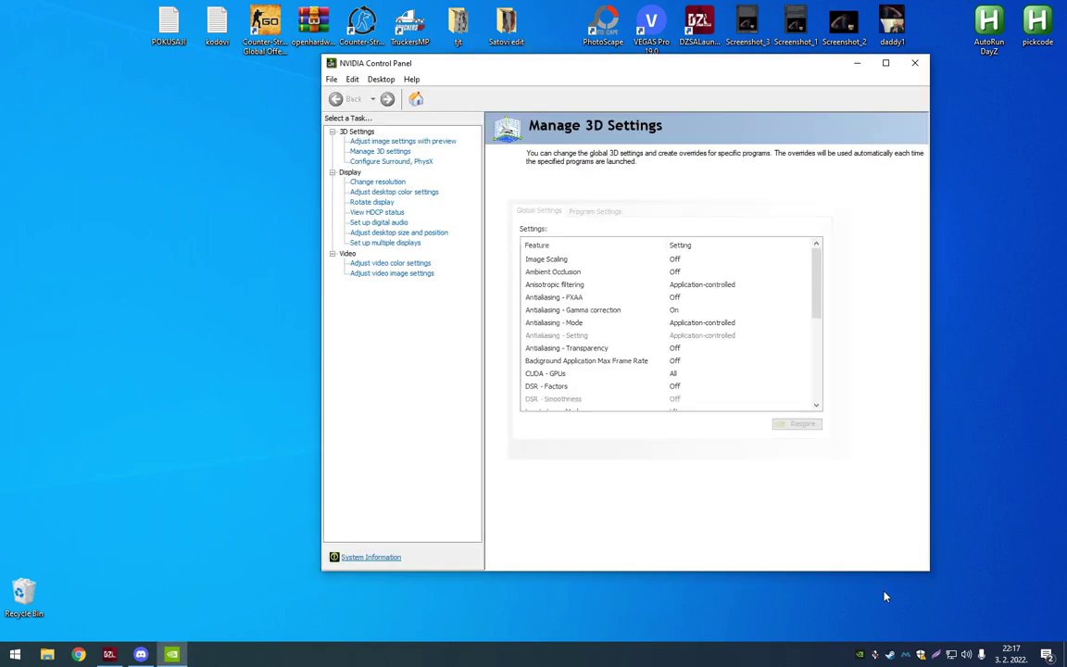
drag(593, 63, 593, 7)
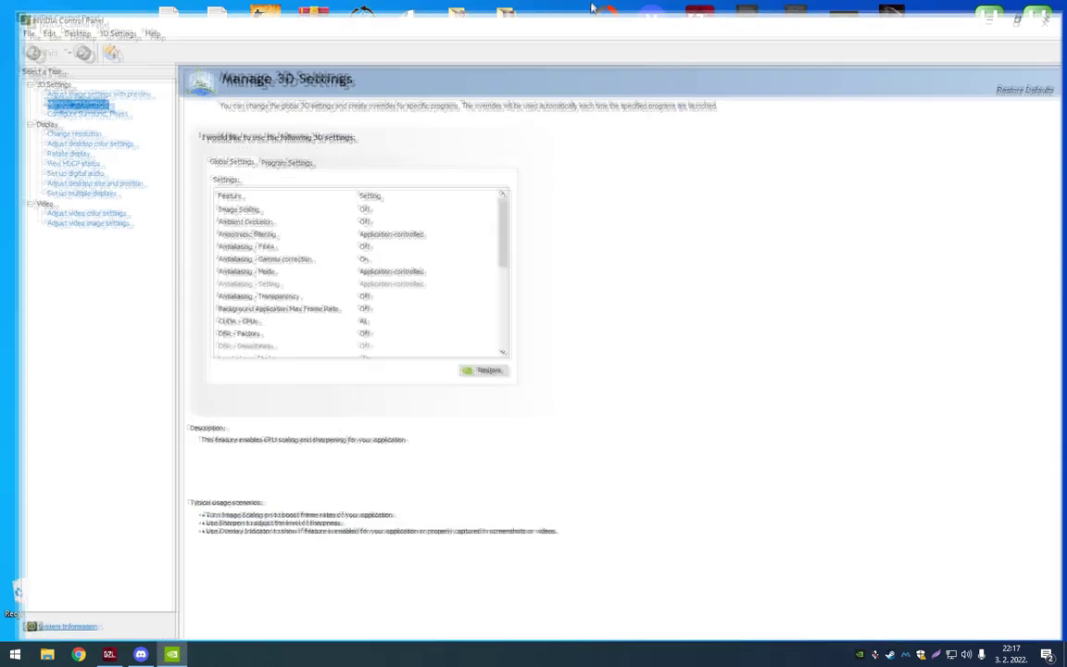
- Switch image settings with preview to 'Use the advanced 3D image settings'
click(35, 83)
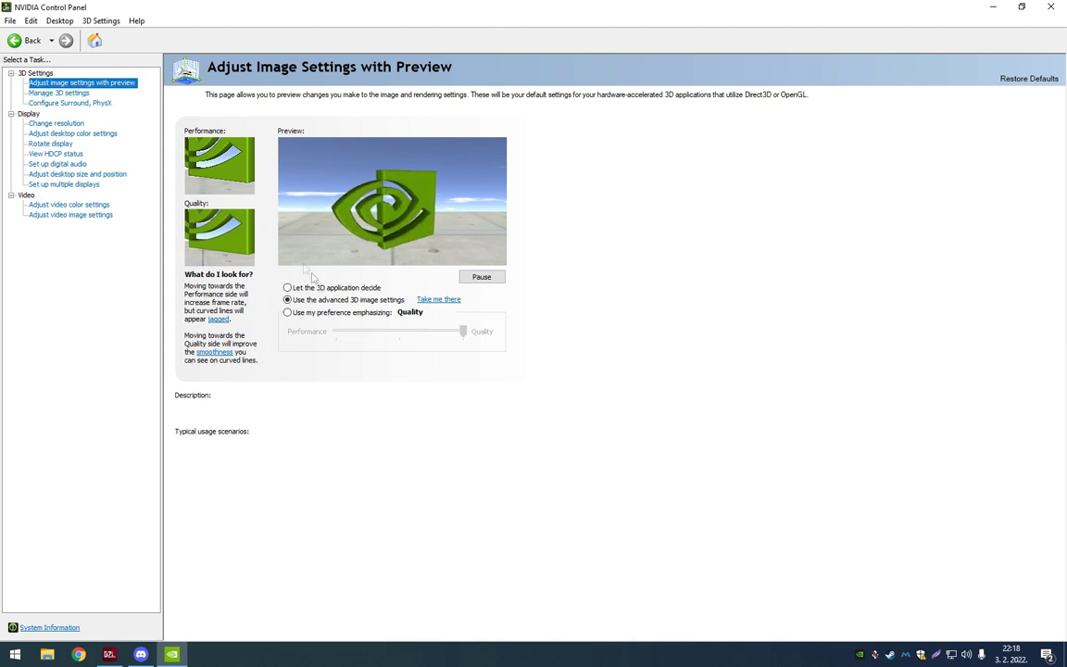
mouse_move(311, 301)
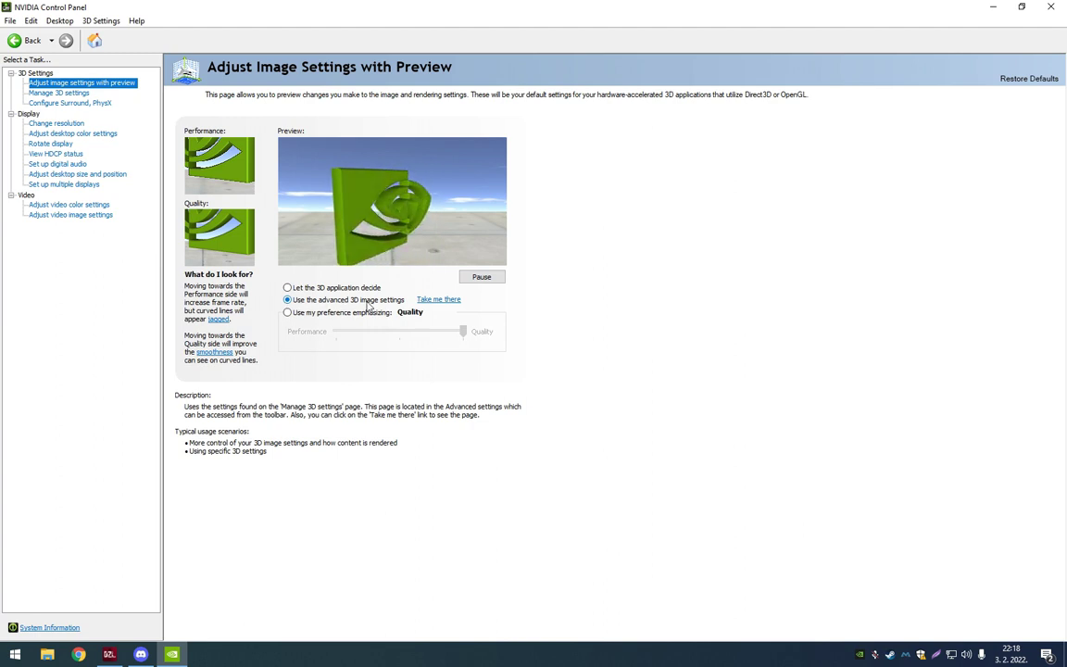
click(333, 300)
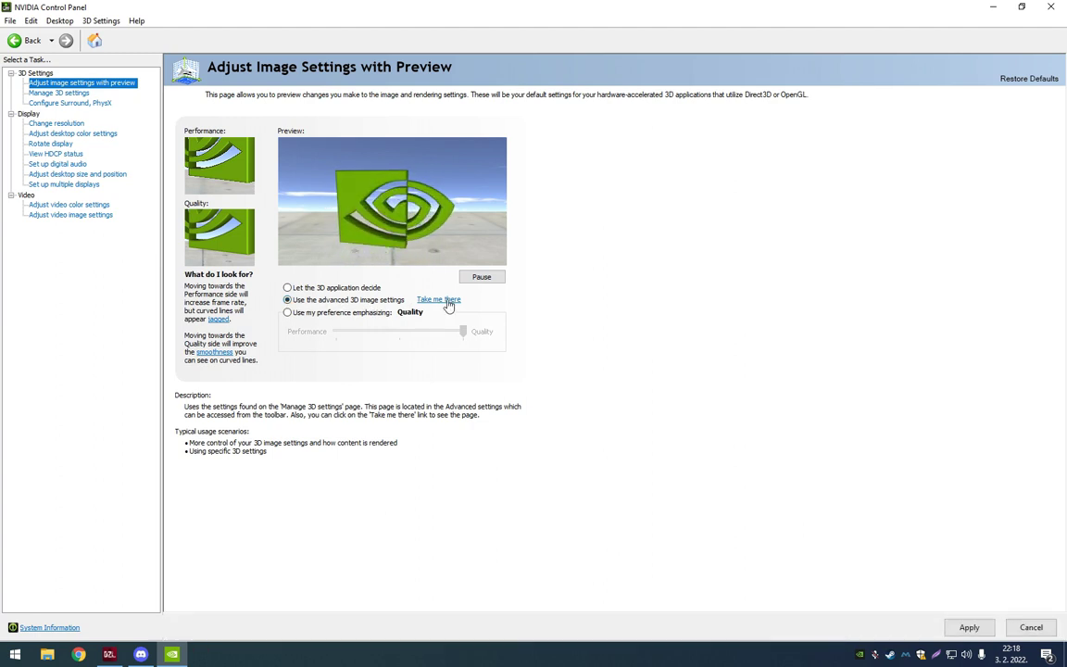
click(441, 300)
- Keep Low Latency Mode at Ultra in the global 3D settings
mouse_move(494, 214)
mouse_down()
mouse_move(495, 284)
mouse_move(505, 200)
mouse_up()
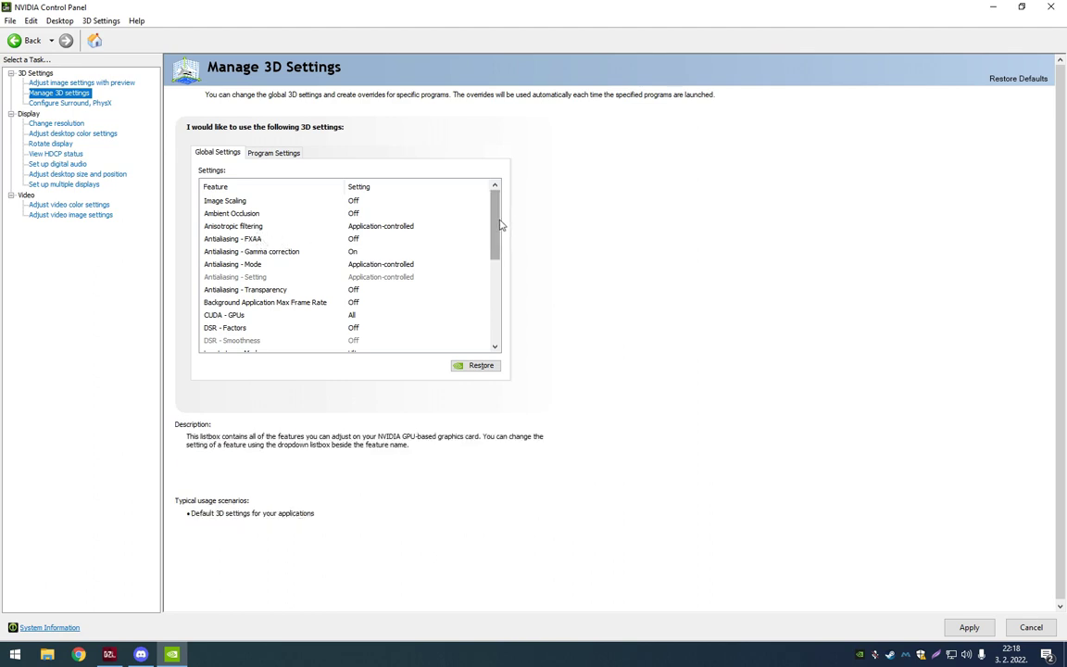
drag(497, 220, 494, 266)
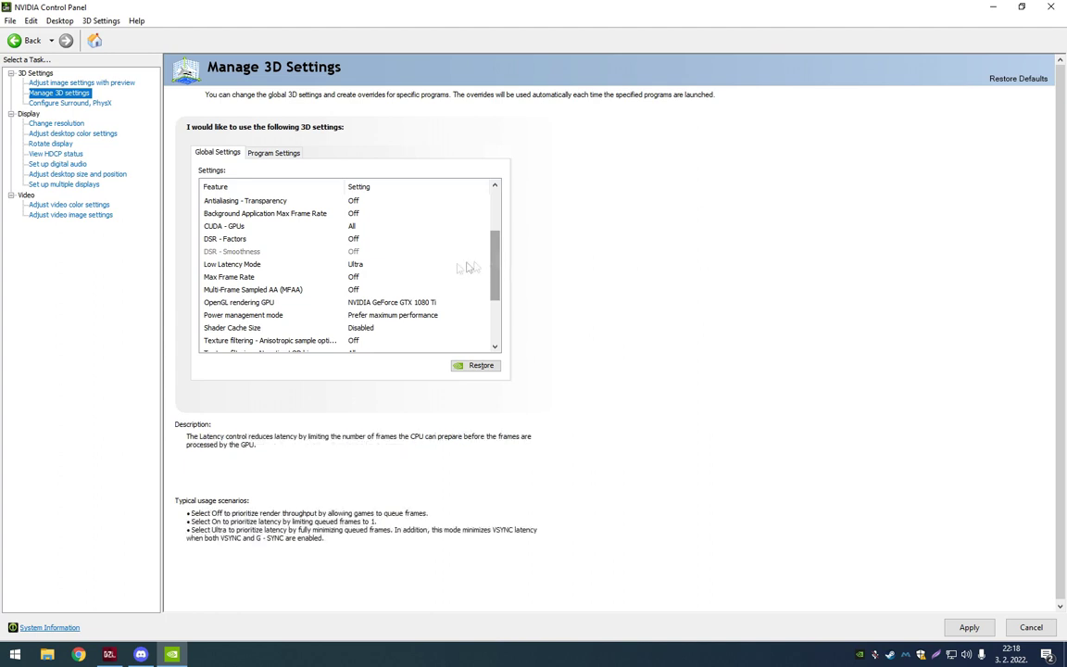
click(209, 268)
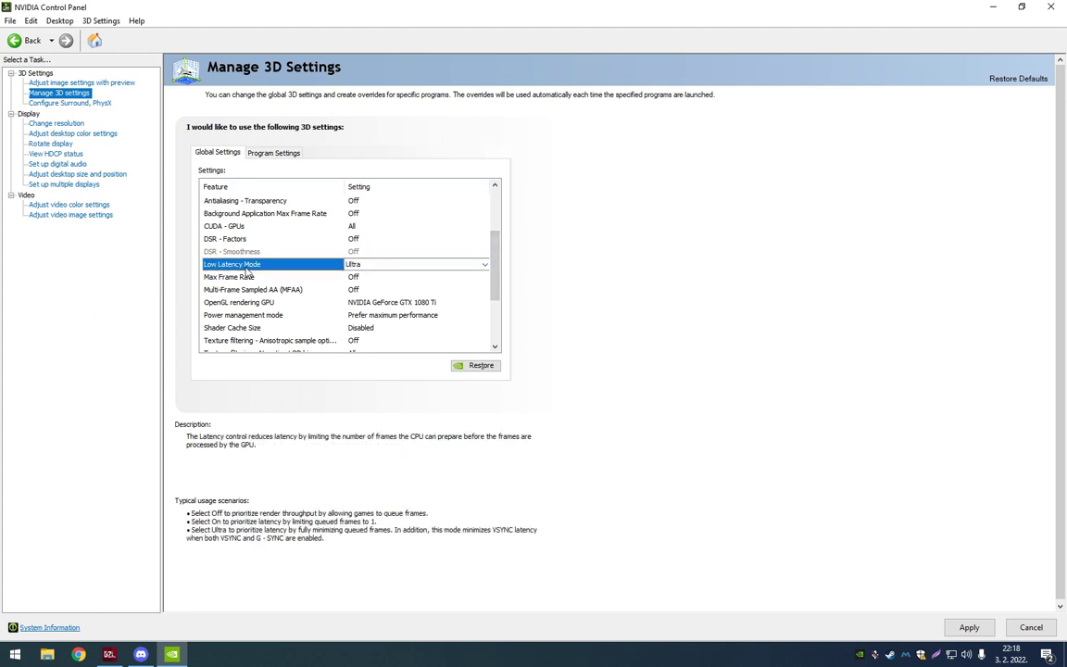
click(374, 268)
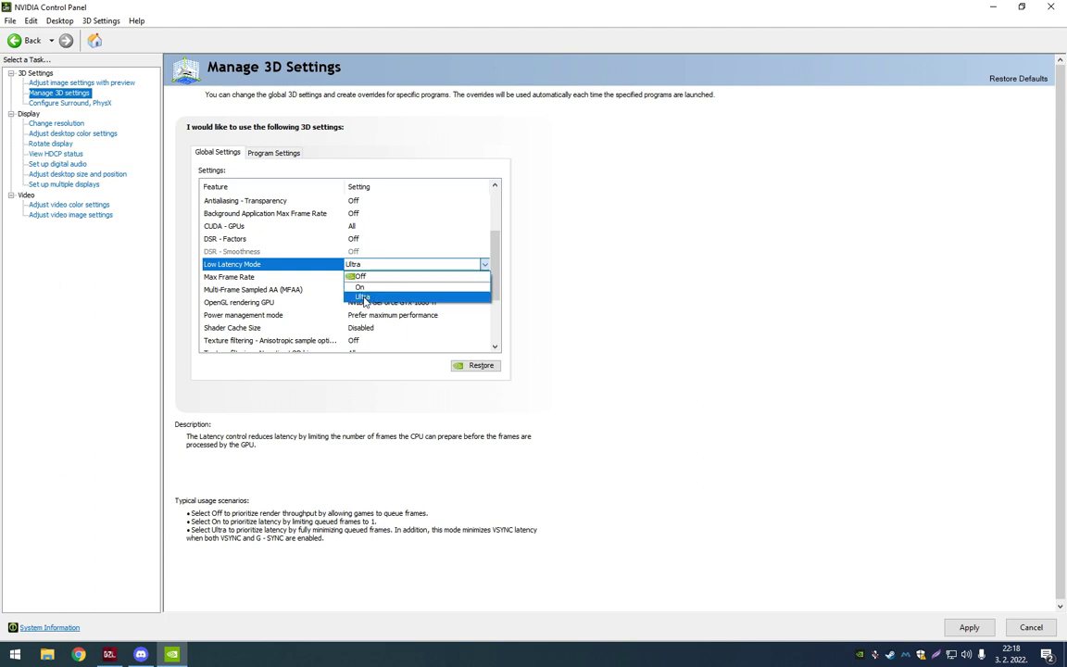
click(364, 295)
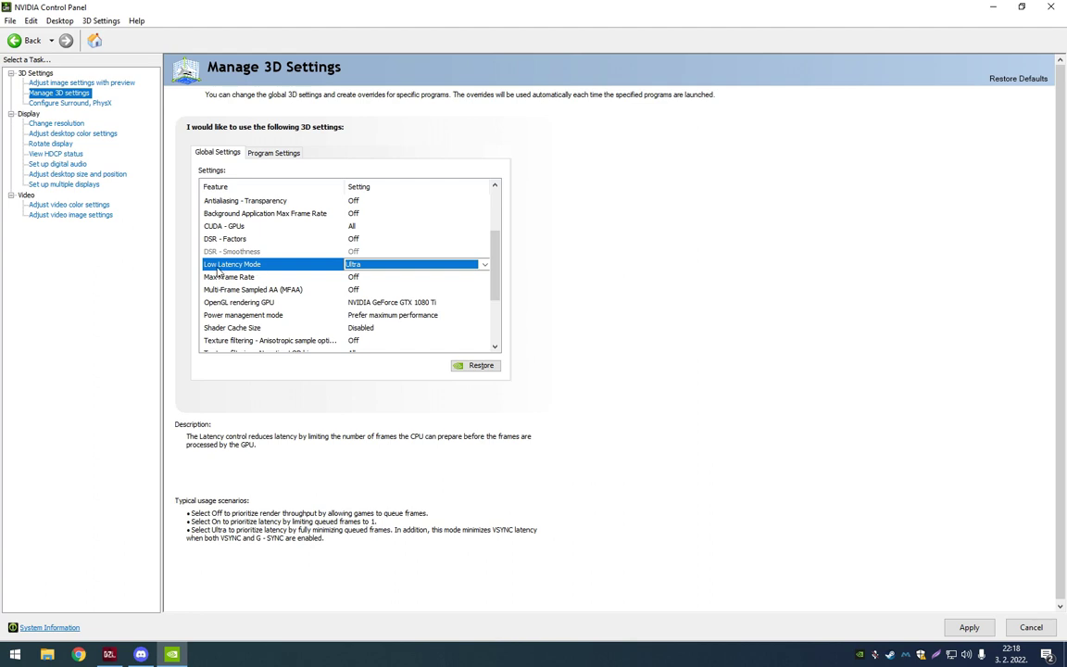
click(354, 266)
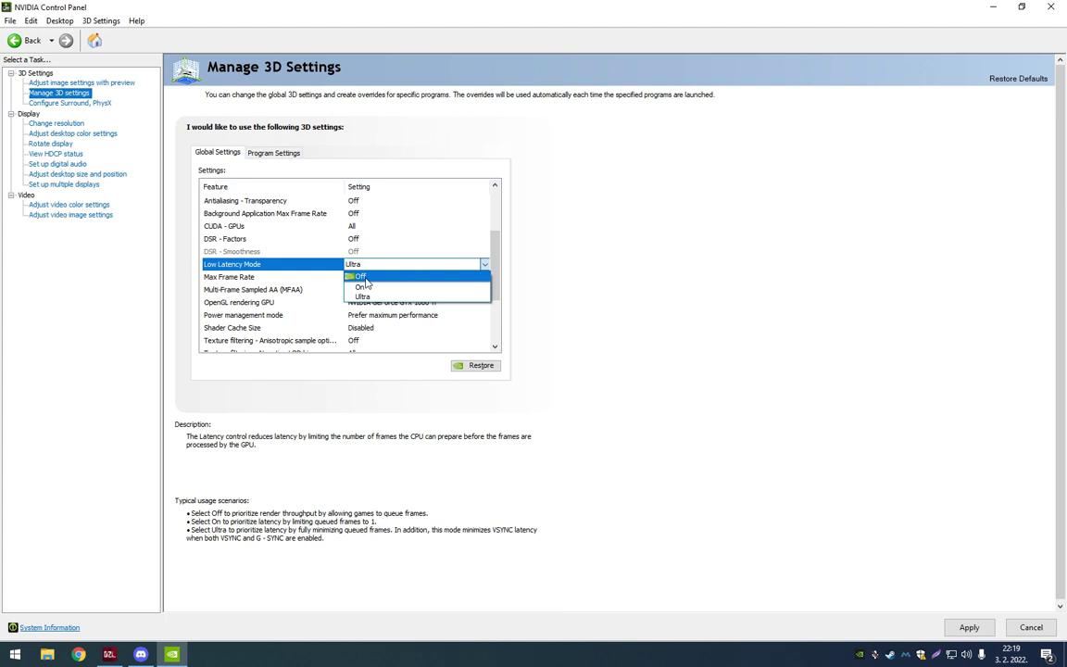
click(362, 297)
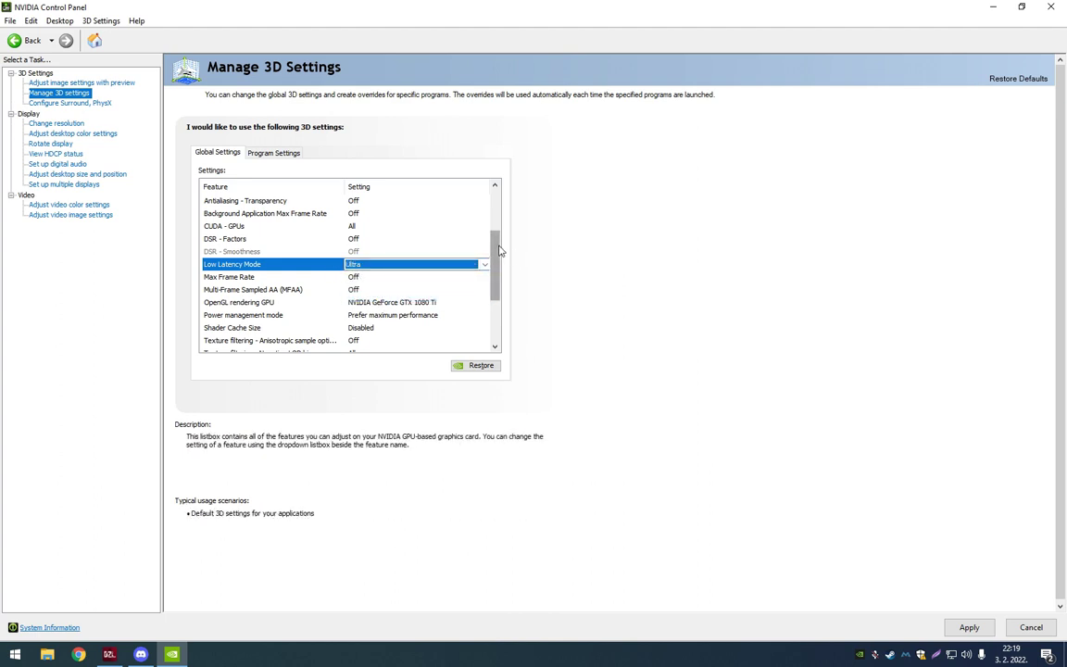
drag(498, 250, 482, 267)
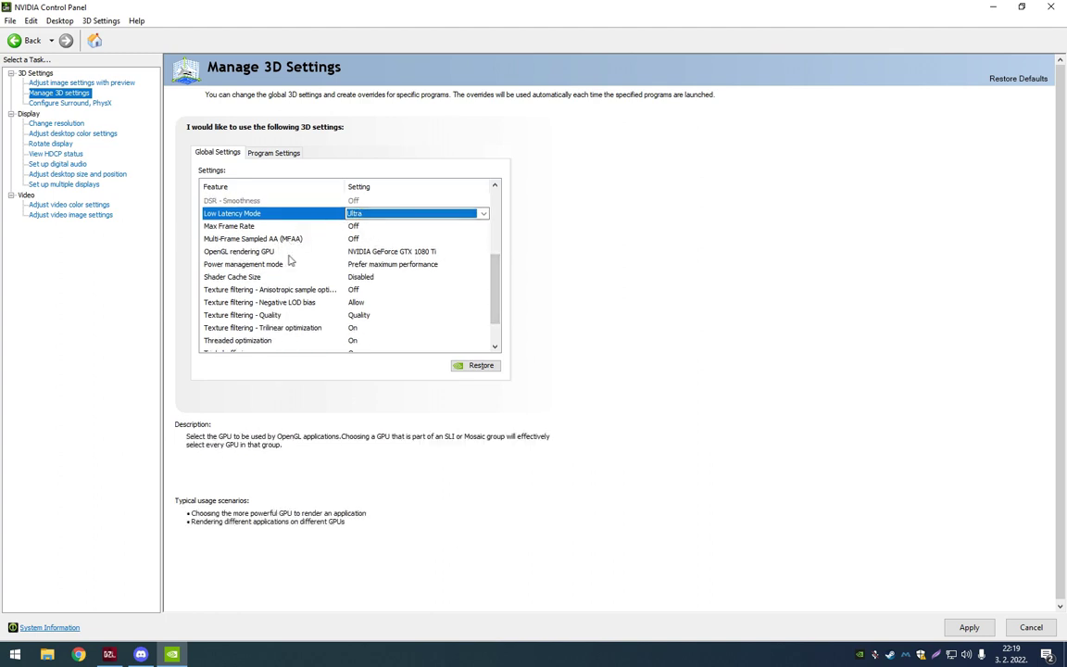
- Set the OpenGL rendering GPU to NVIDIA GeForce GTX 1080 Ti
click(371, 256)
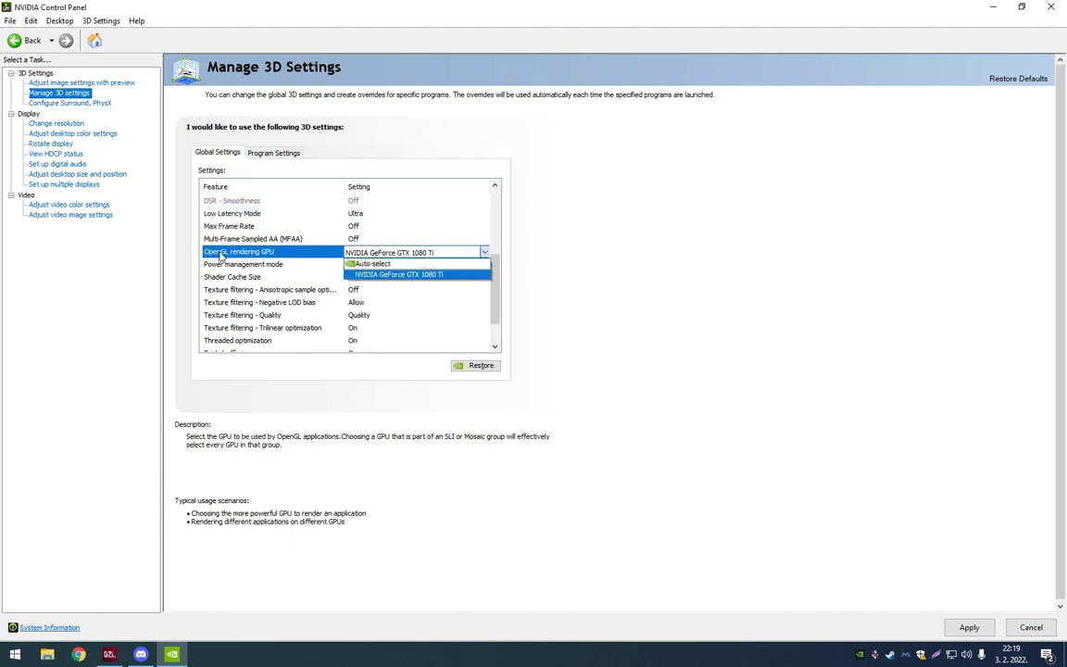
click(377, 276)
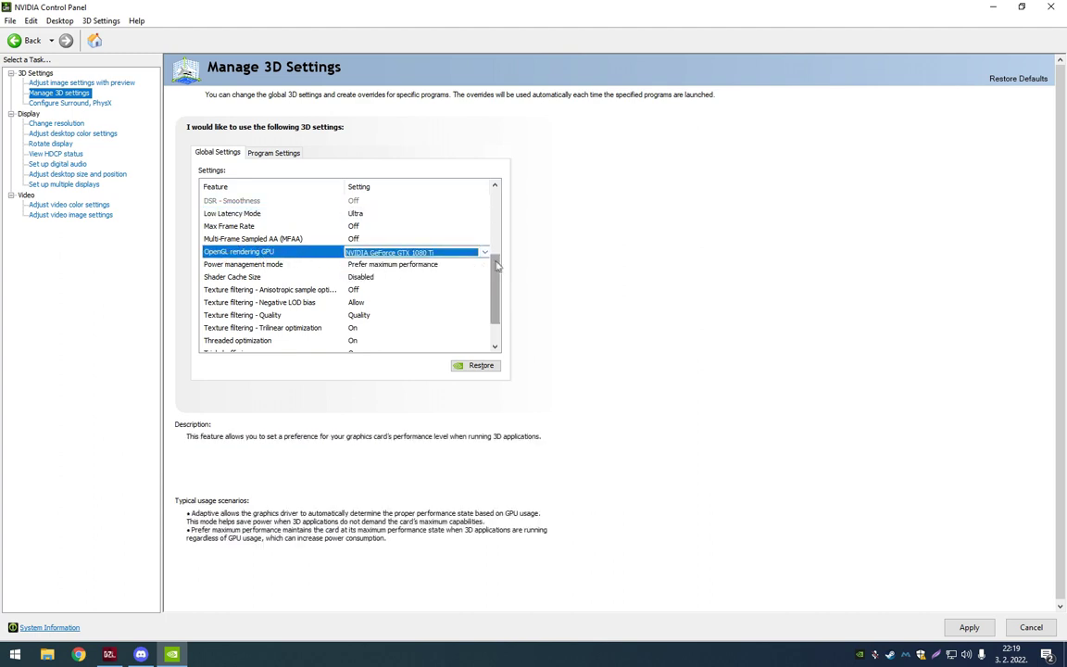
scroll(471, 271, down, 1)
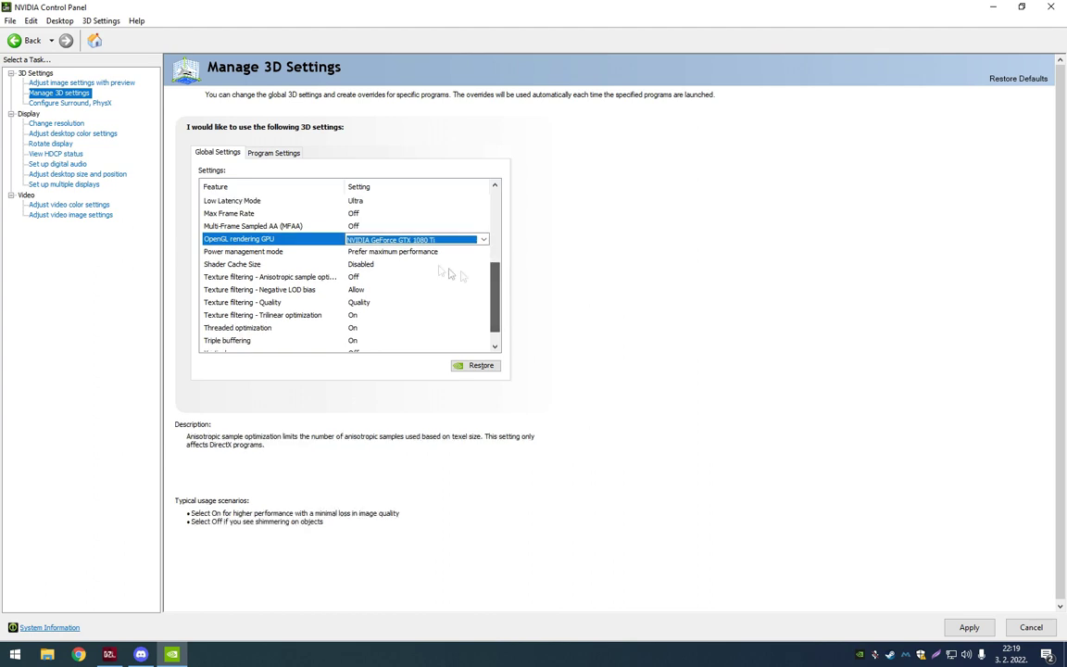
- Keep Power management mode at Prefer maximum performance
click(243, 251)
click(389, 252)
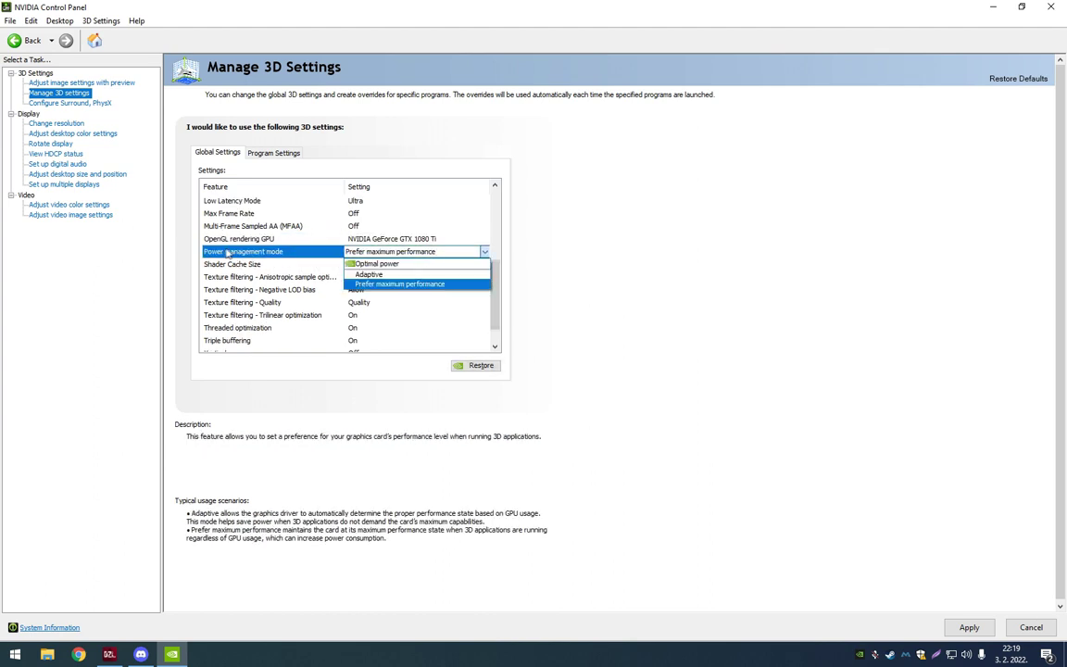
click(389, 285)
drag(496, 278, 496, 287)
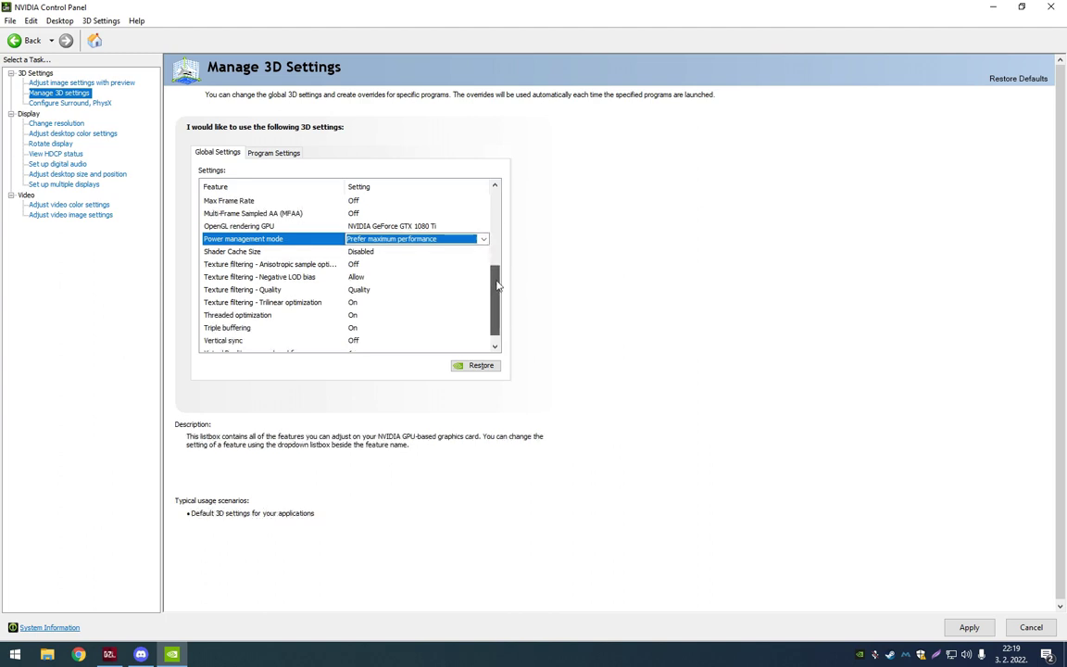
click(241, 252)
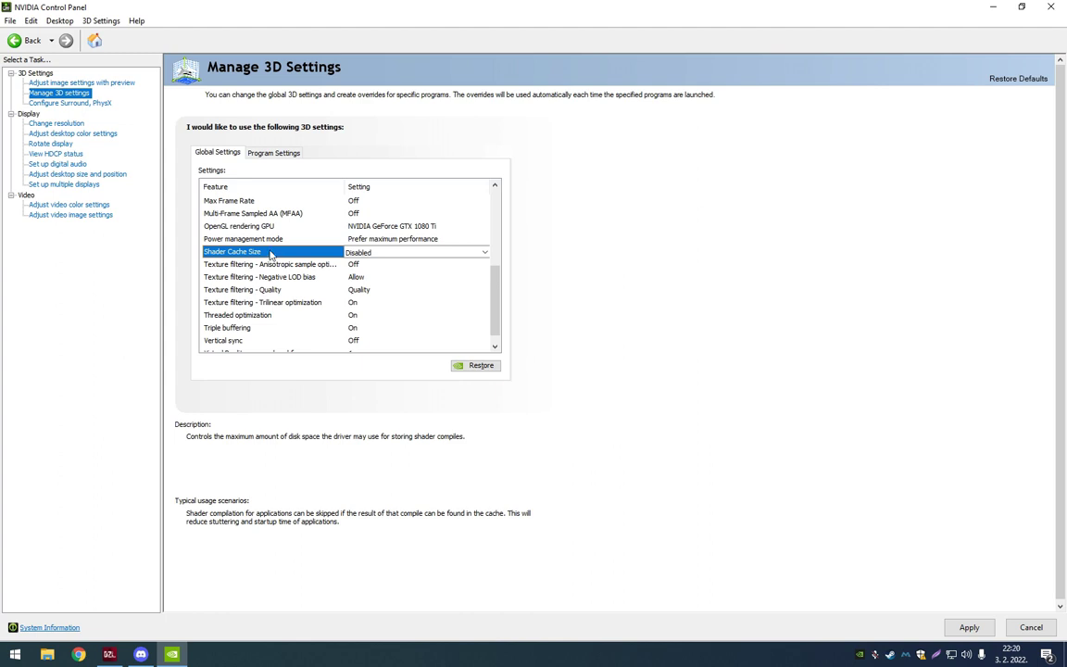
- Keep Shader Cache Size set to Disabled in the global 3D settings
click(389, 252)
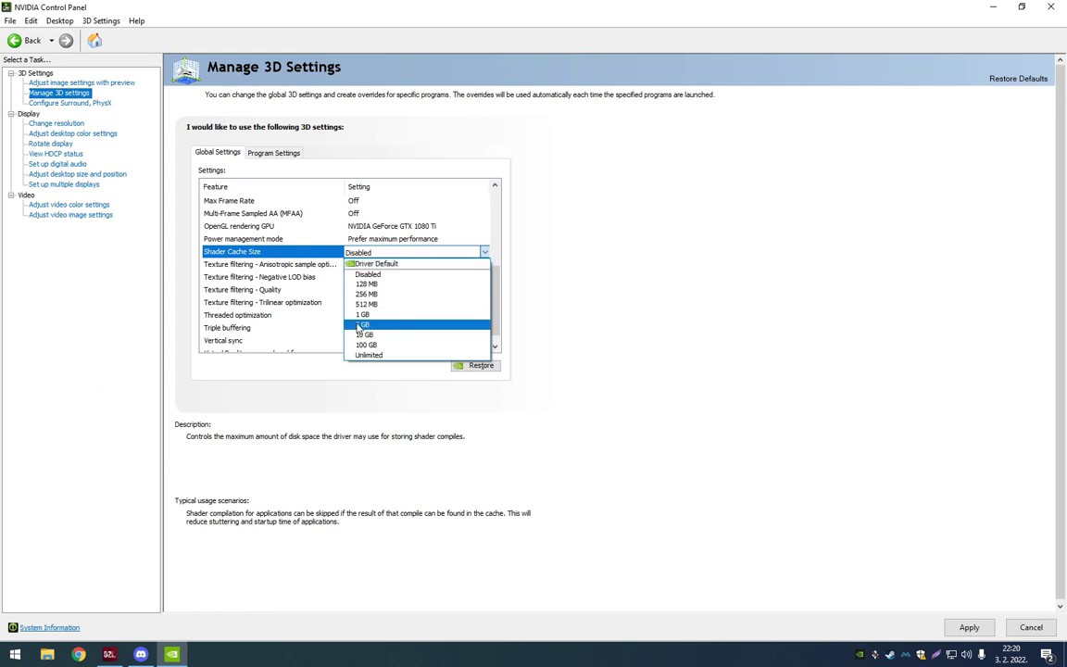
click(544, 254)
click(452, 254)
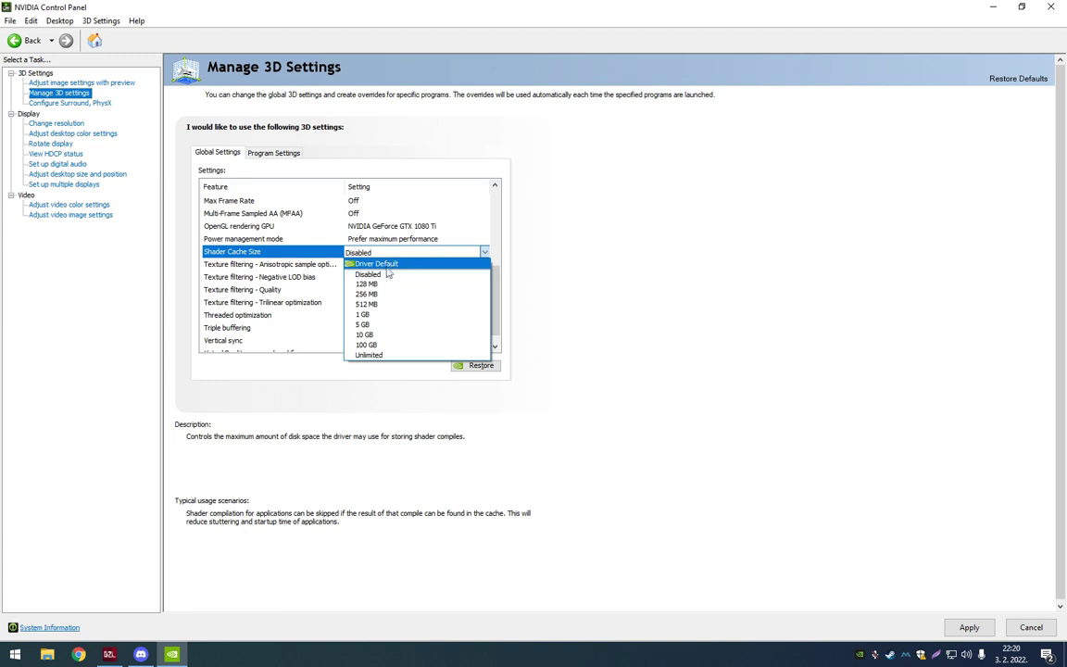
click(381, 274)
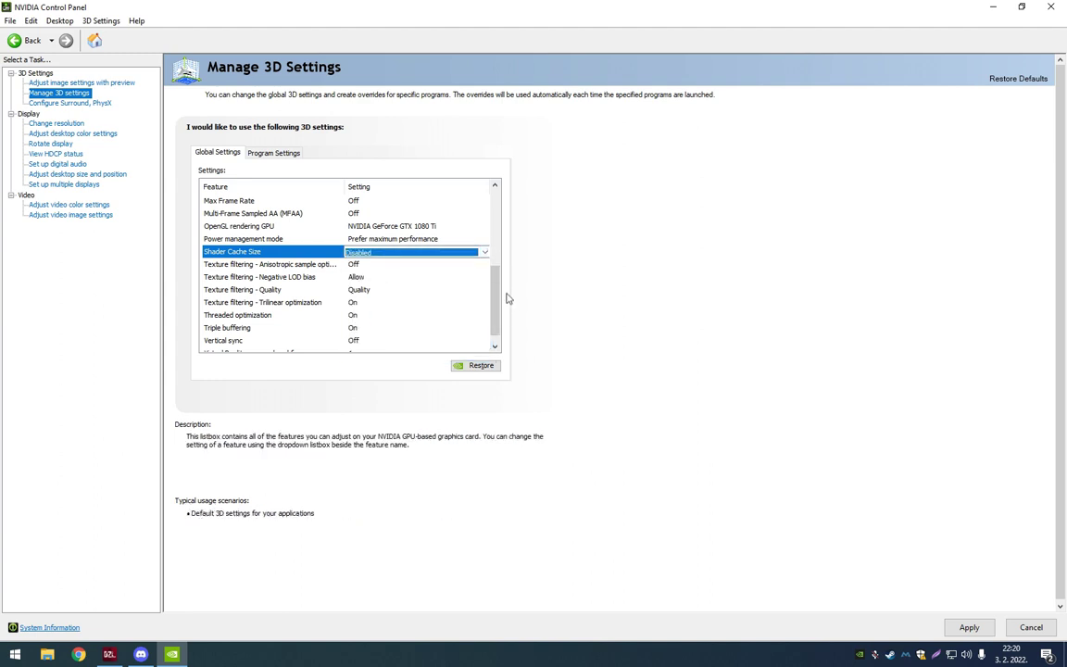
click(236, 303)
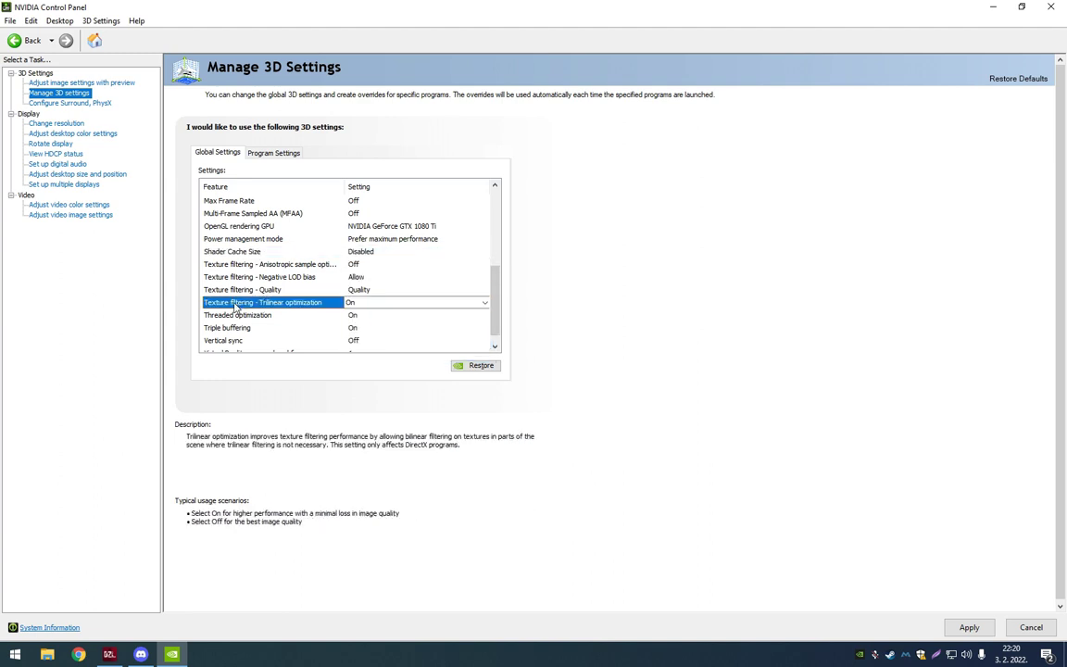
- Keep Threaded optimization and Texture filtering - Trilinear optimization both On
click(268, 316)
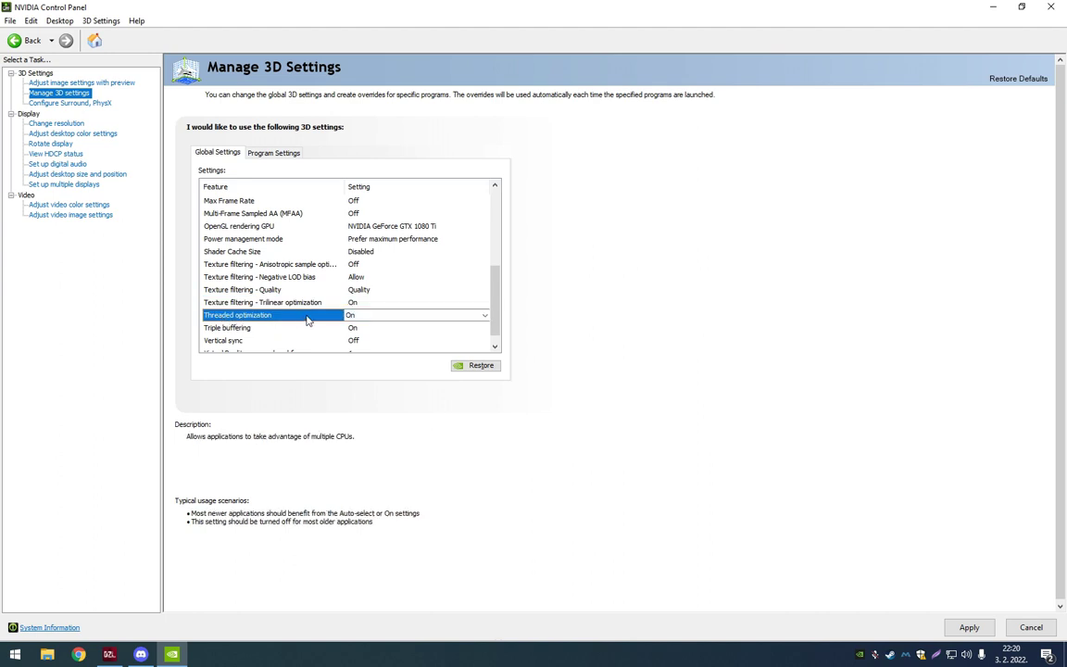
click(362, 316)
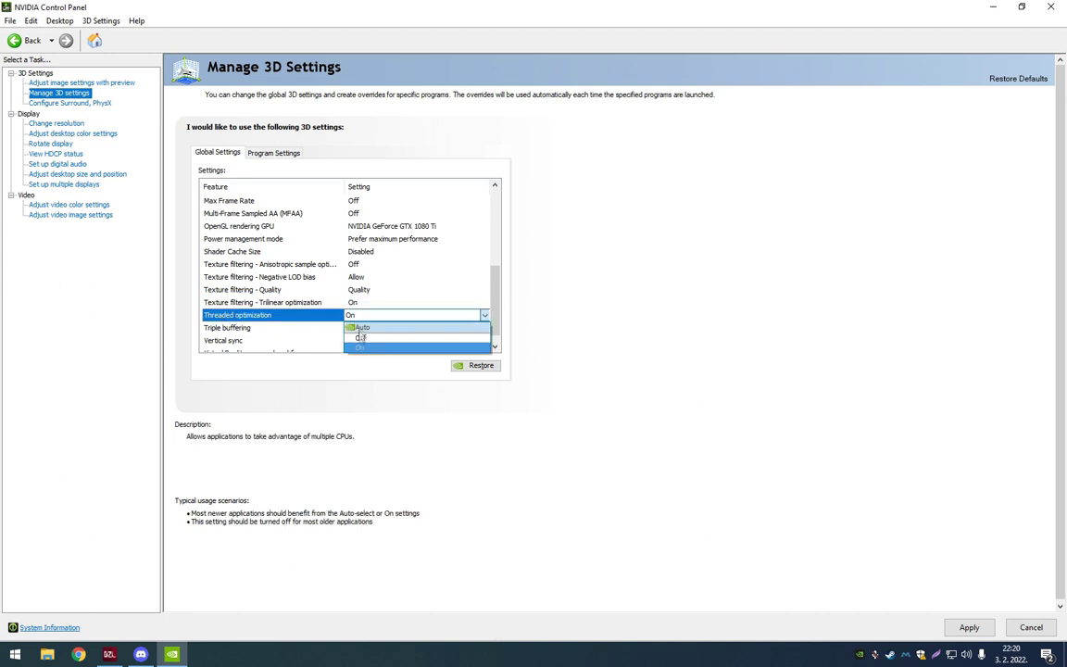
click(361, 348)
scroll(495, 316, down, 1)
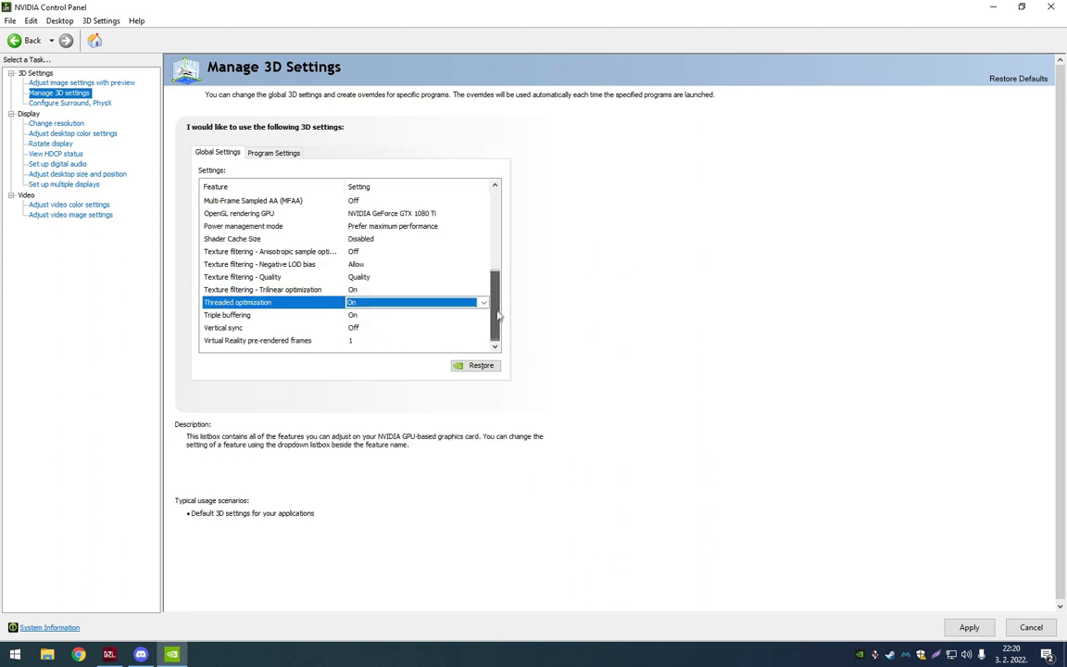
mouse_move(494, 314)
mouse_down()
mouse_move(505, 214)
mouse_move(490, 317)
mouse_up()
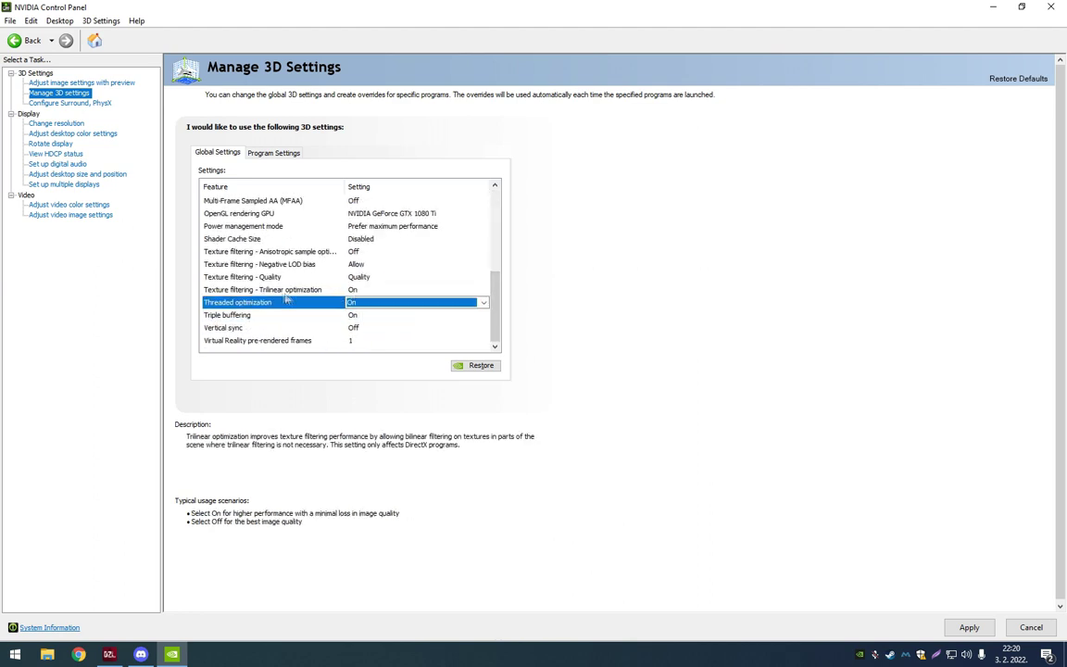
click(377, 290)
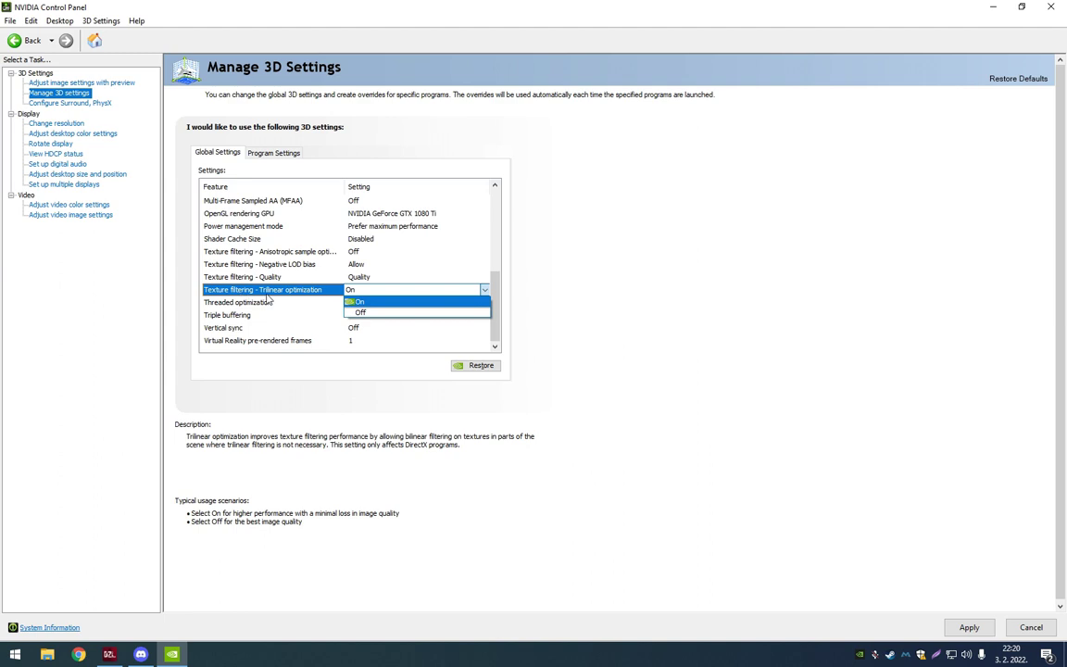
click(329, 269)
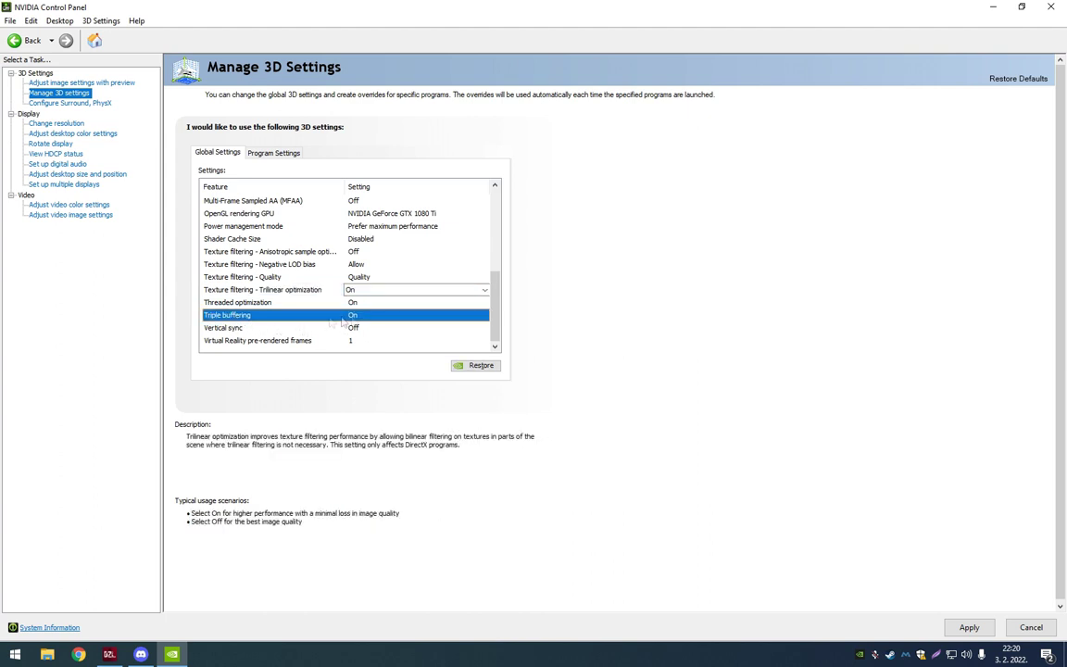
- Turn Triple buffering Off and apply the global 3D settings
click(367, 316)
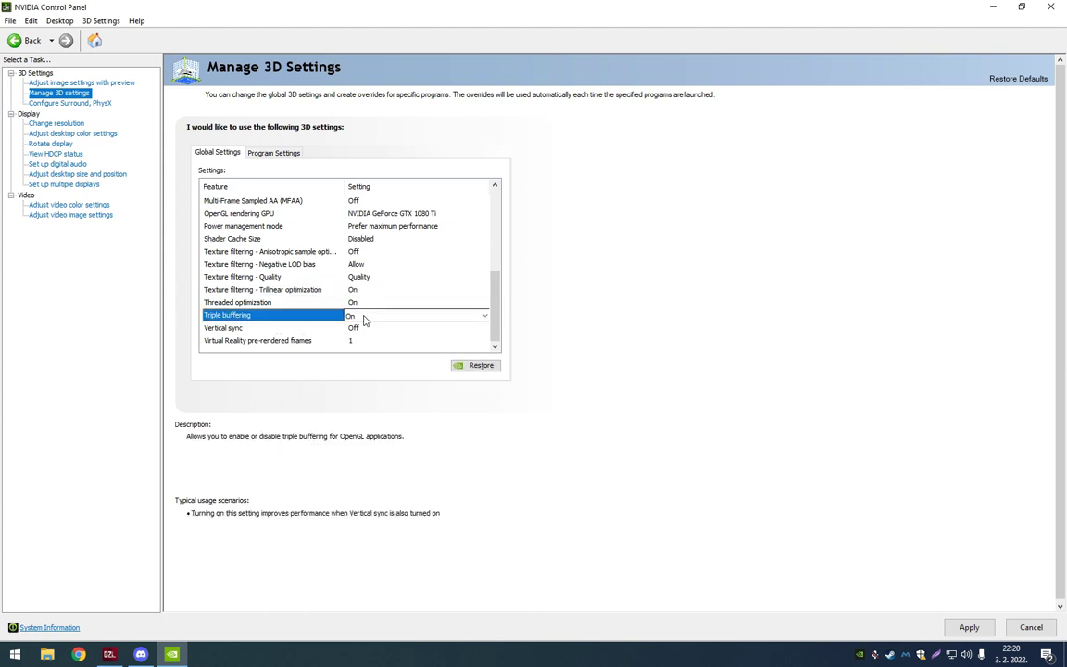
drag(498, 322, 499, 315)
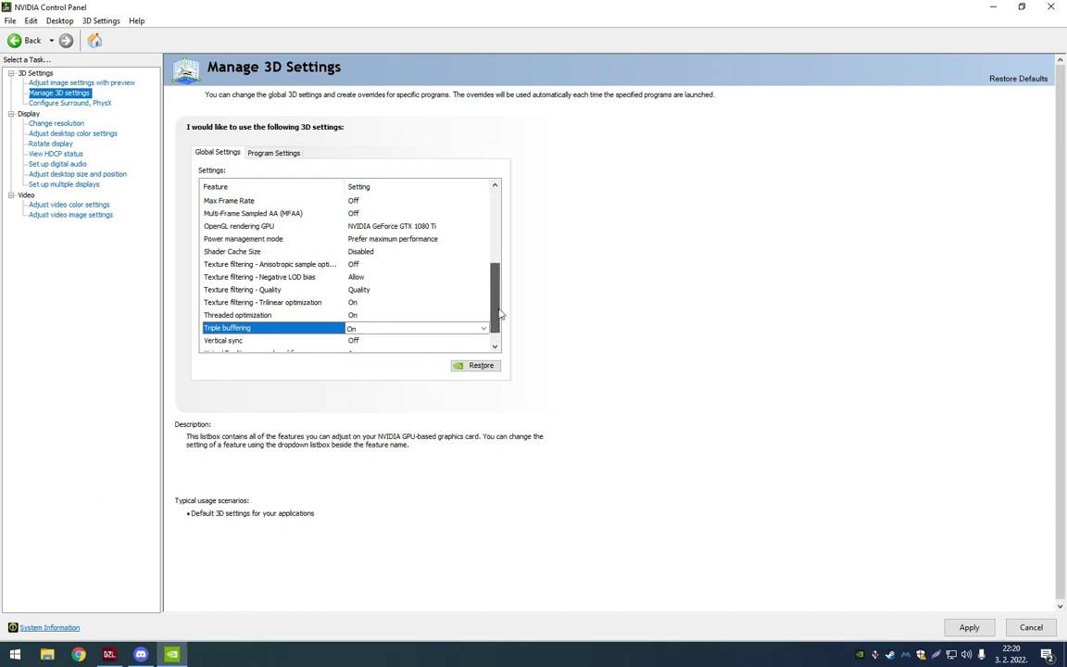
scroll(498, 315, down, 1)
click(417, 316)
click(371, 333)
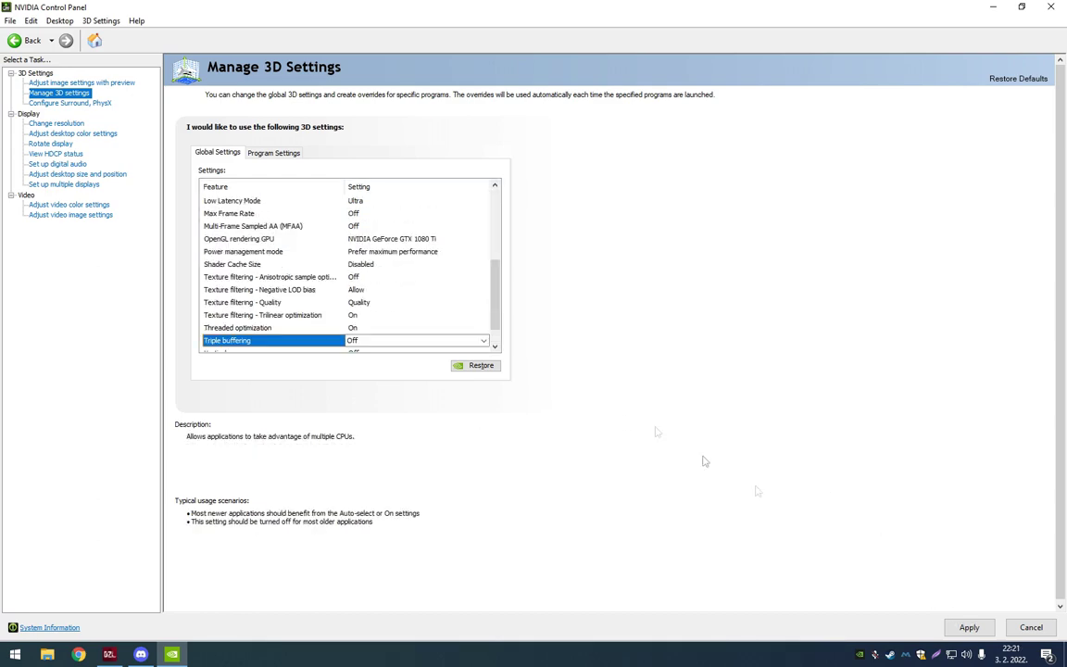
drag(495, 291, 493, 222)
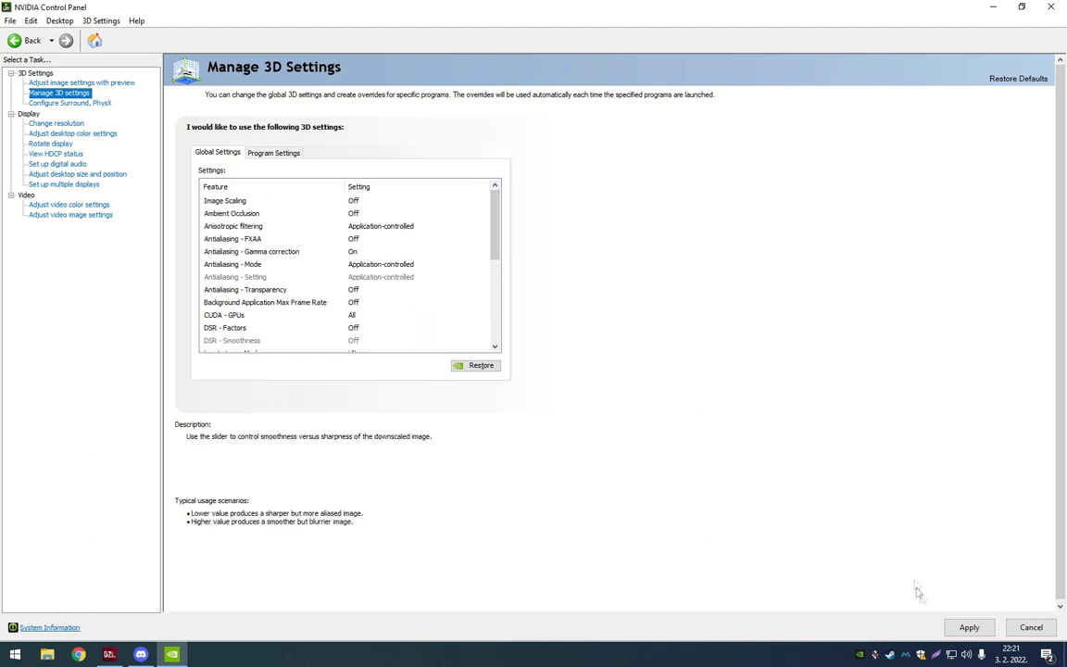
click(971, 629)
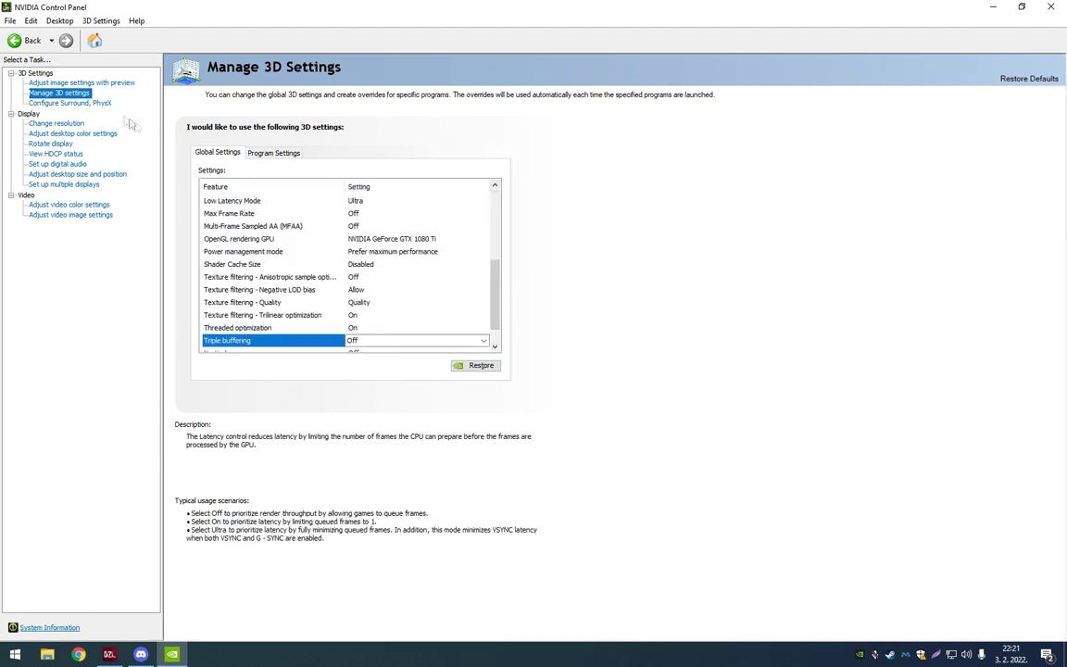
- Keep the PhysX processor on NVIDIA GeForce GTX 1080 Ti, then close NVIDIA Control Panel
click(71, 104)
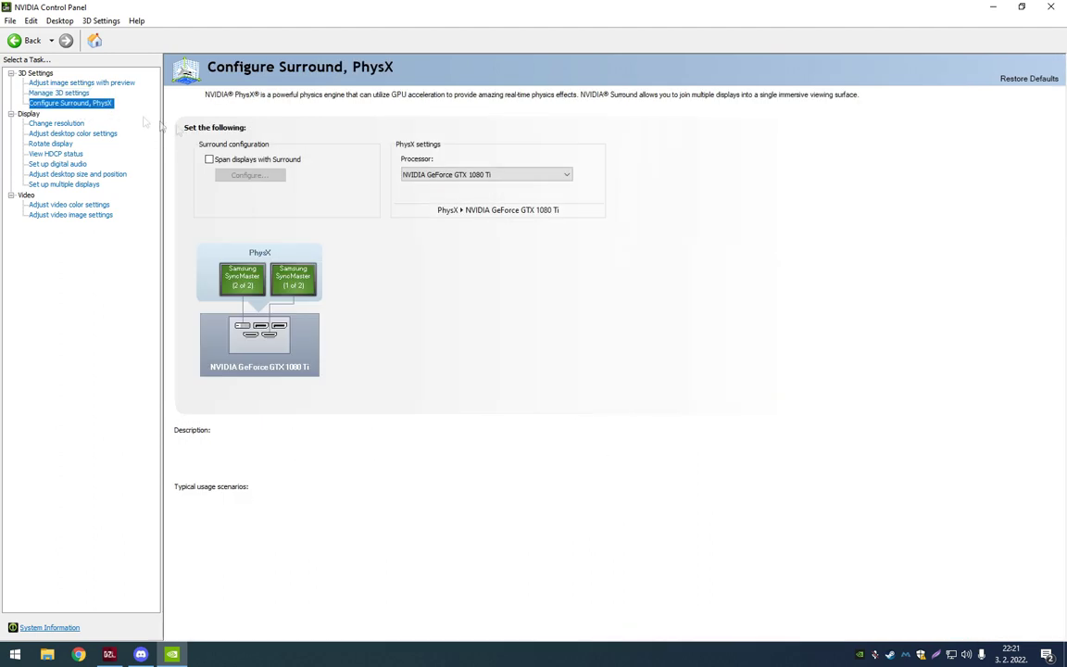
click(425, 175)
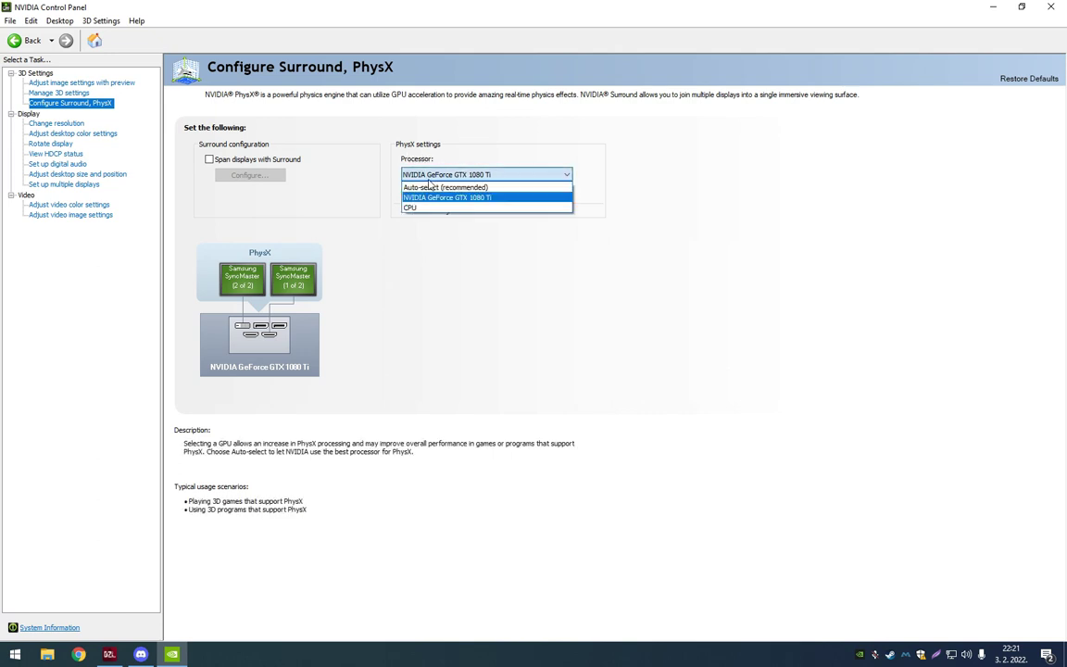
click(428, 198)
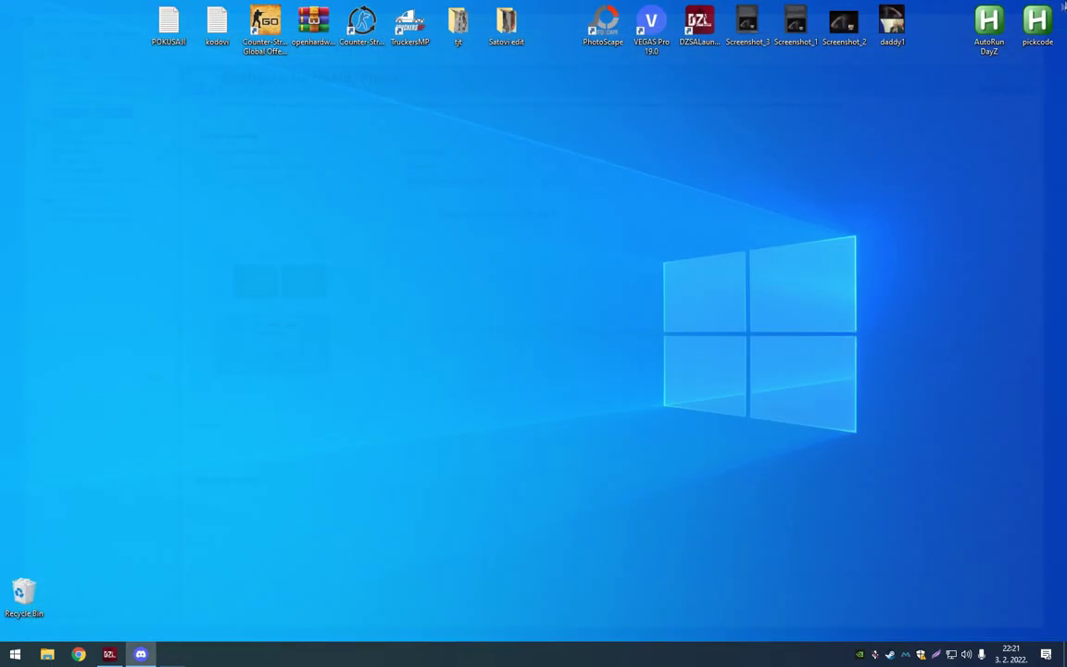
click(1050, 7)
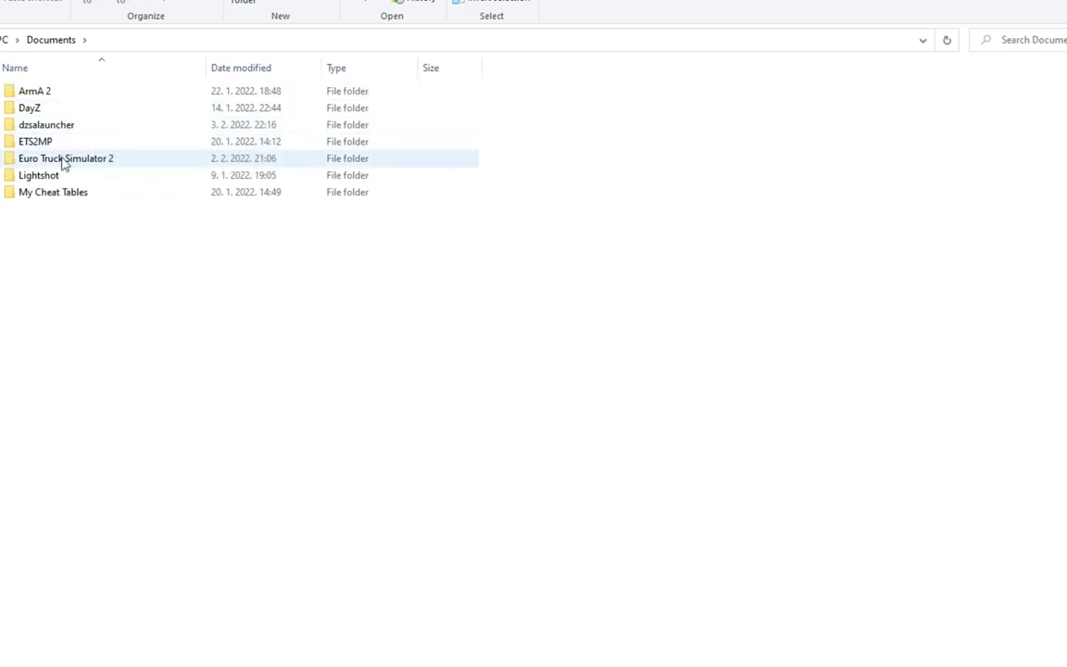
- Open SKO_settings.DayZProfile from Documents\DayZ in Notepad++, decline the update, and maximize the editor
double_click(47, 111)
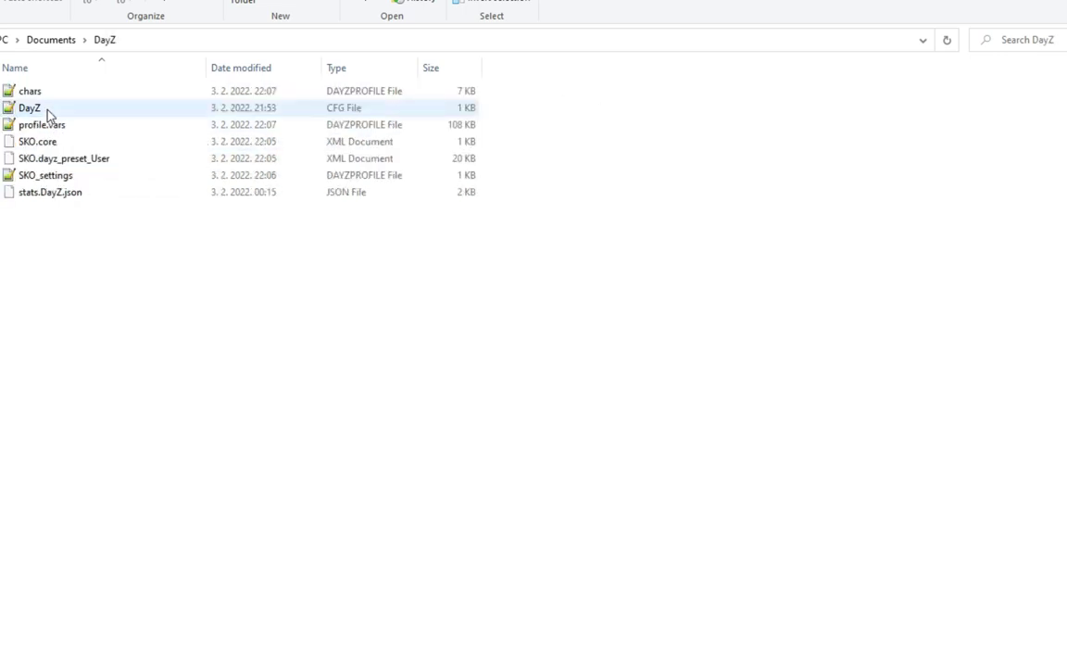
double_click(56, 178)
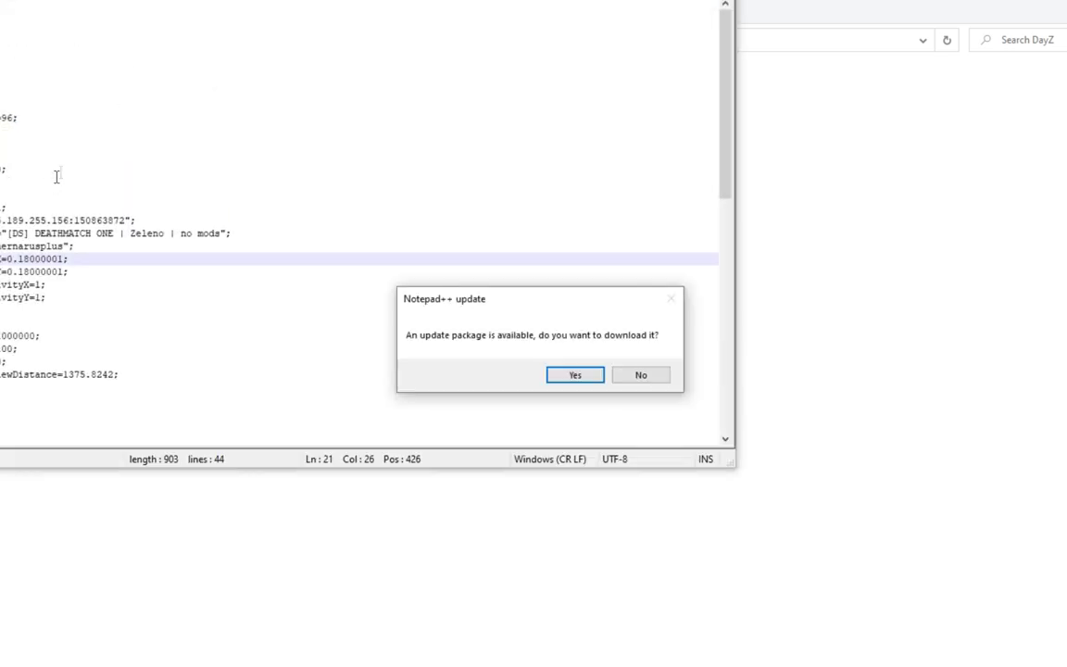
click(641, 374)
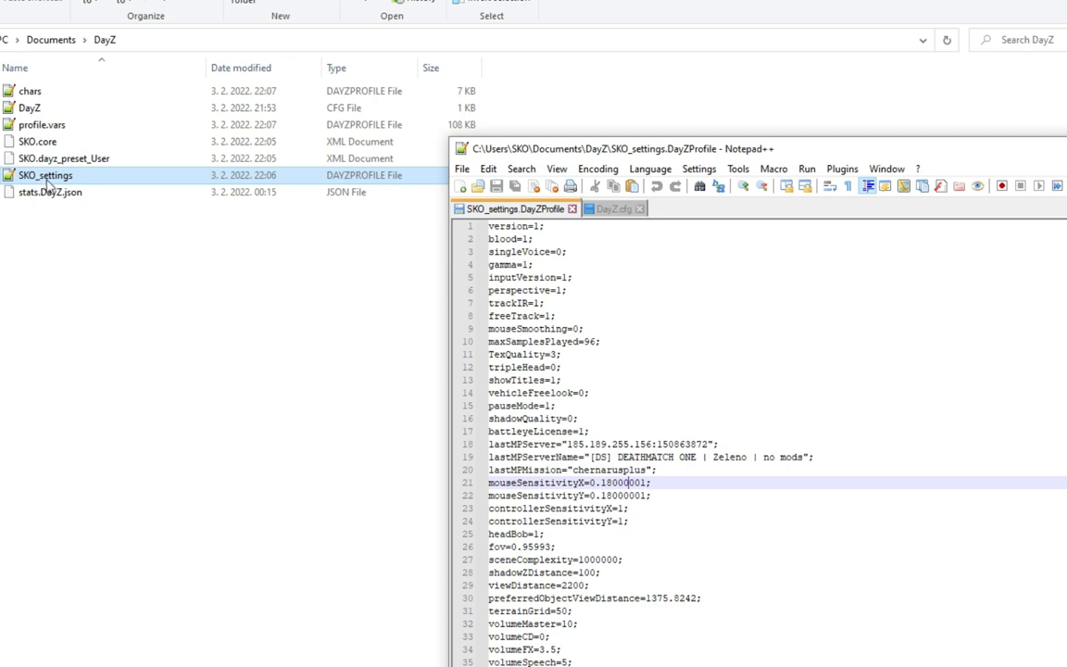
drag(618, 160, 403, 156)
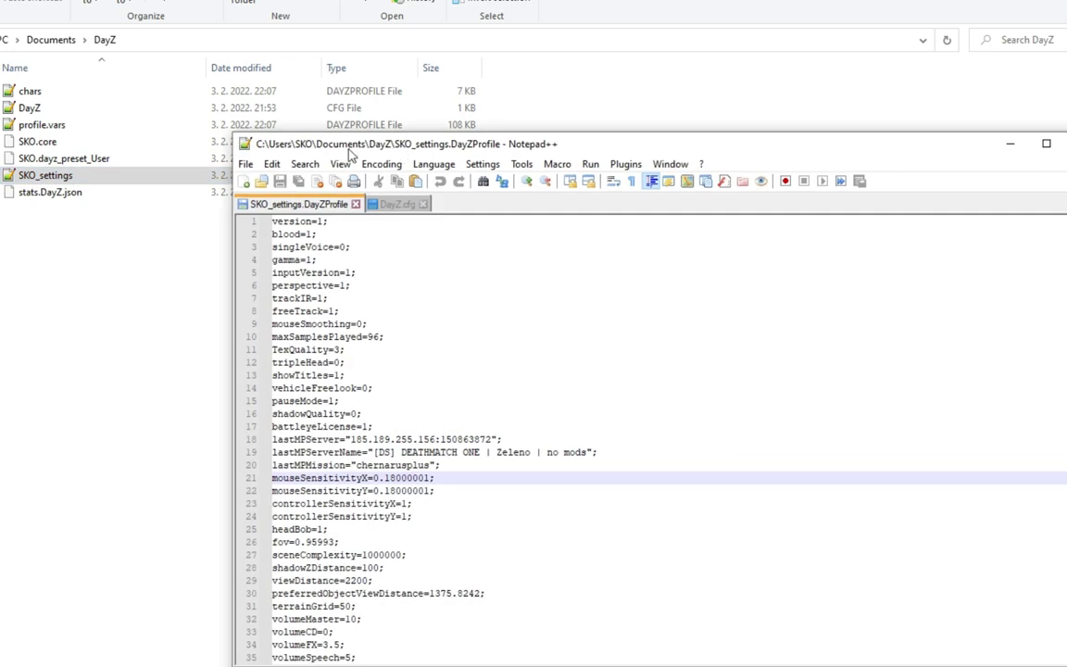
double_click(317, 141)
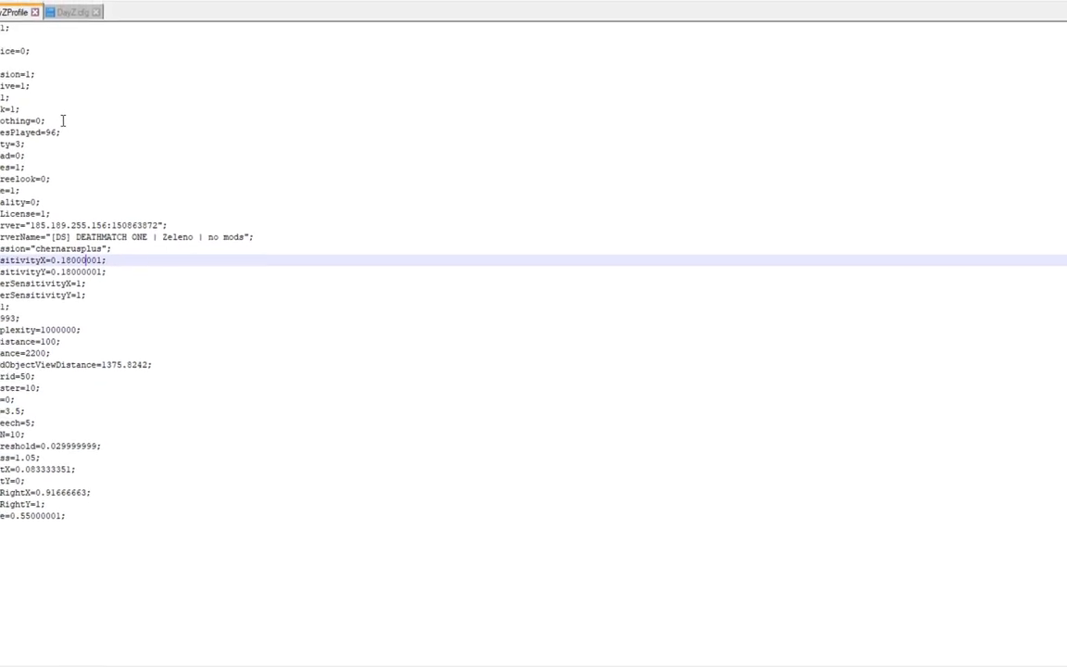
- Leave mouseSmoothing at 0 and change headBob from 1 to 0
drag(47, 112, 0, 114)
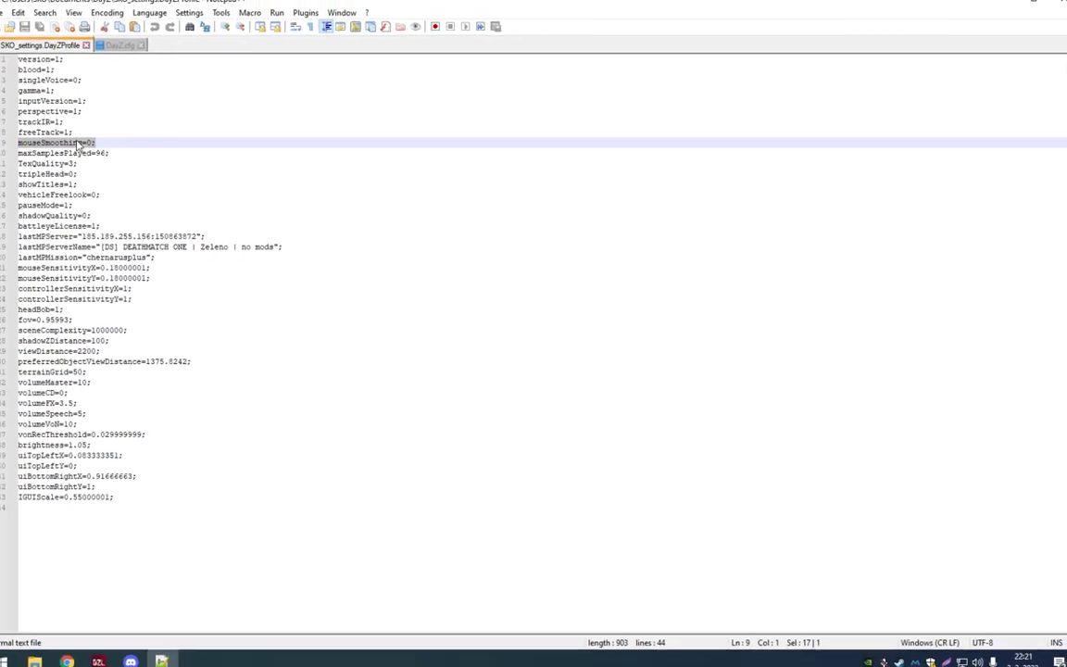
click(86, 137)
drag(104, 148, 97, 147)
click(118, 147)
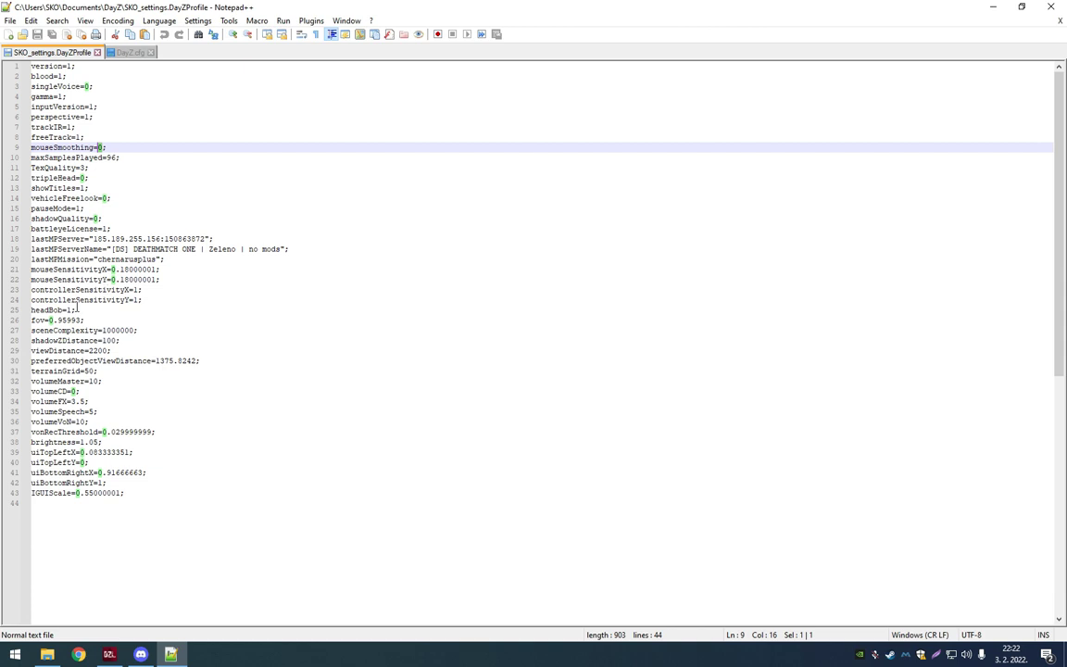
drag(71, 310, 66, 310)
text(0)
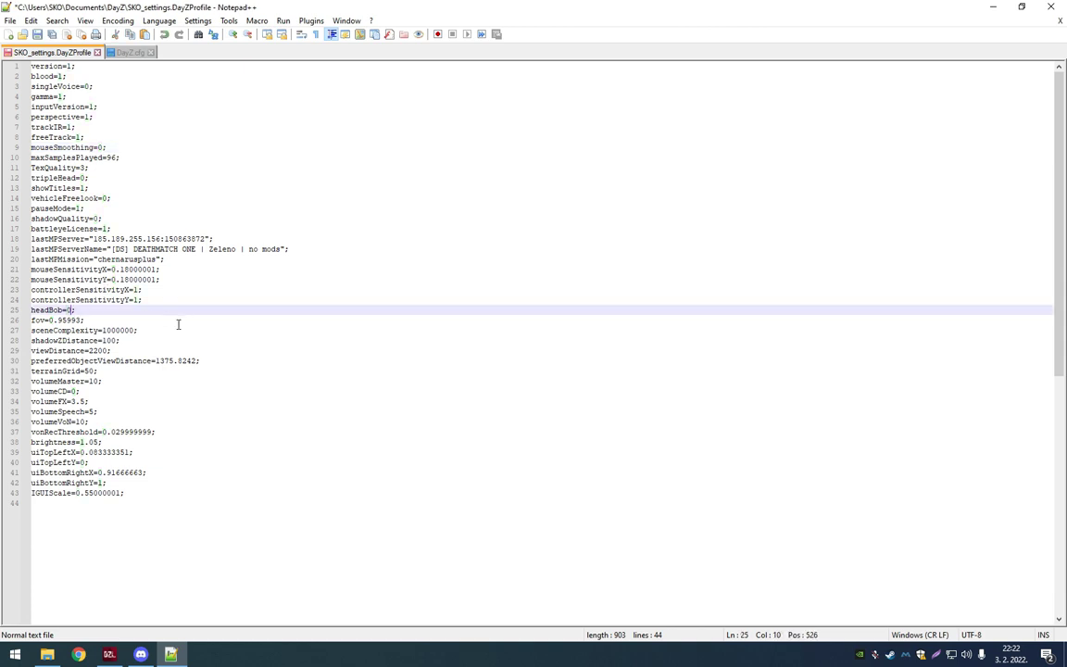
- Trim mouseSensitivityX and mouseSensitivityY to 0.18 and save the profile file
drag(148, 289, 29, 290)
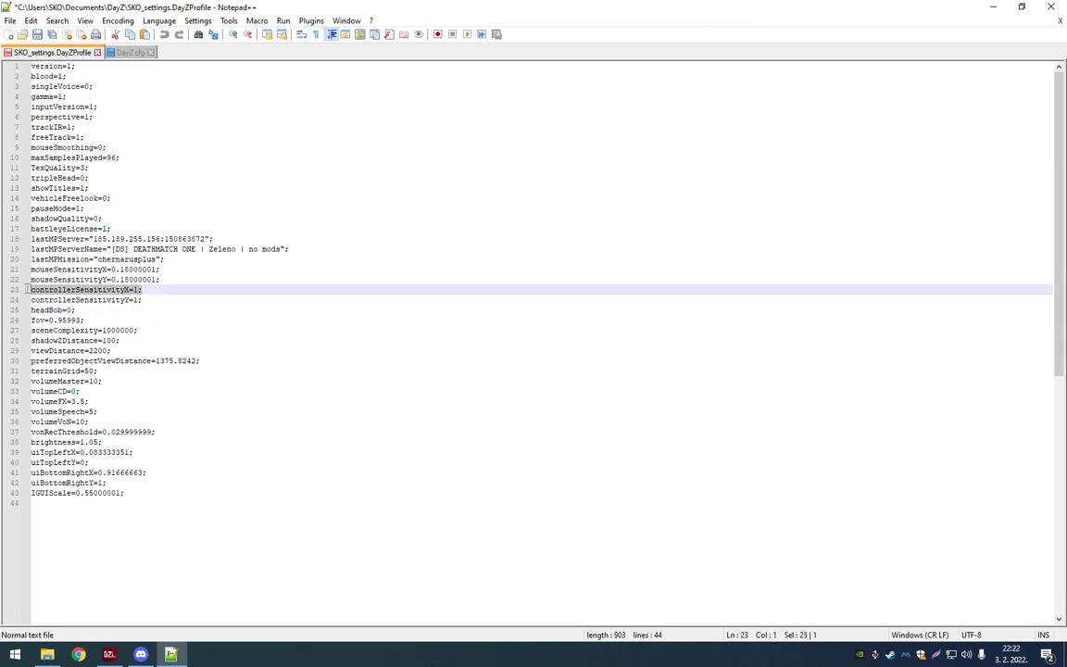
drag(160, 270, 25, 270)
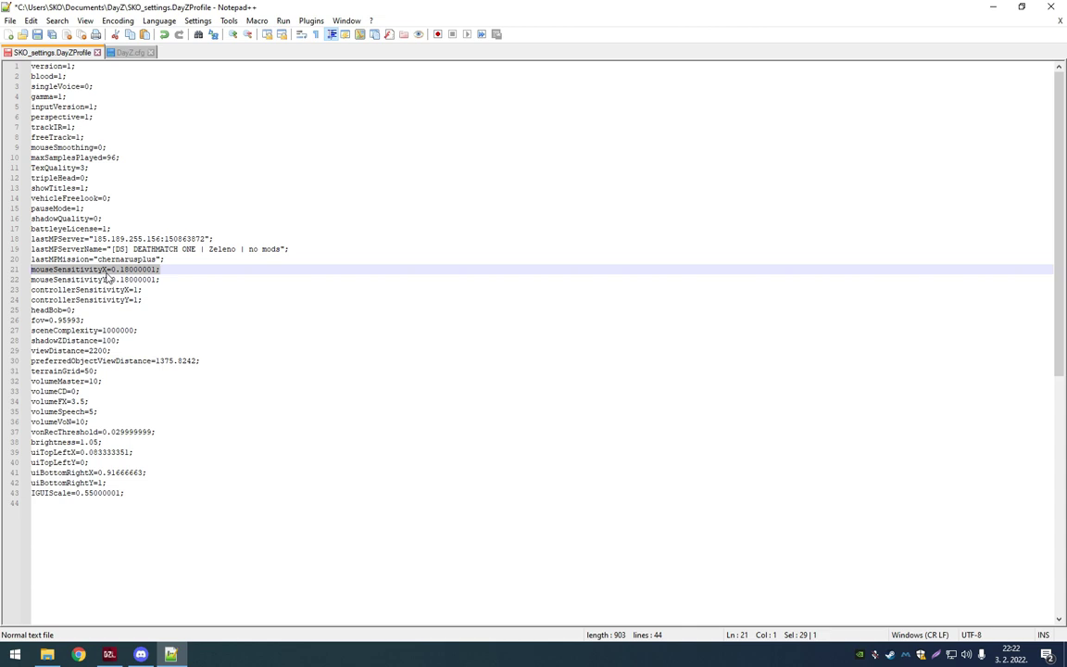
click(161, 269)
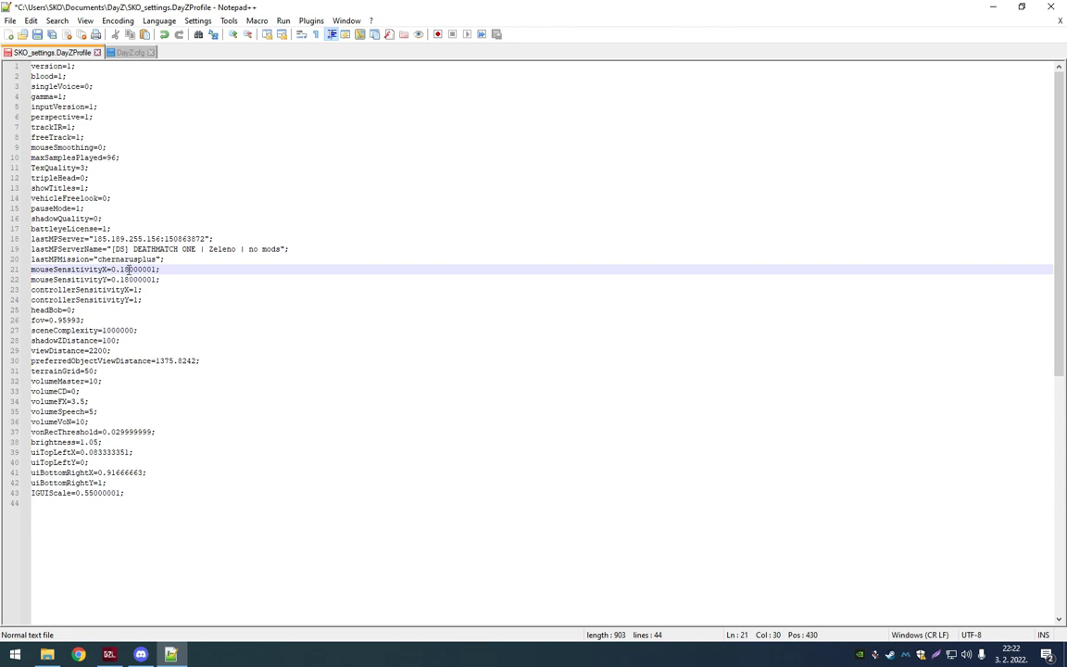
drag(157, 269, 131, 270)
key(Delete)
key(Down)
key(shift+Right)
key(shift+Right)
key(shift+Right)
key(shift+Right)
key(shift+Right)
key(shift+Right)
key(Delete)
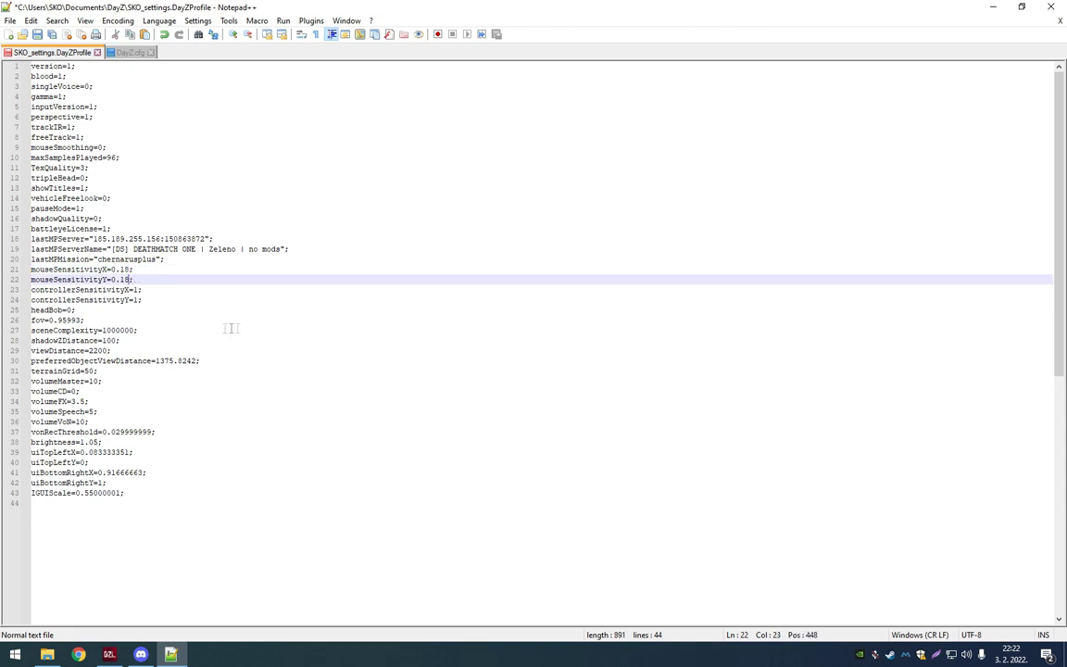
key(ctrl+s)
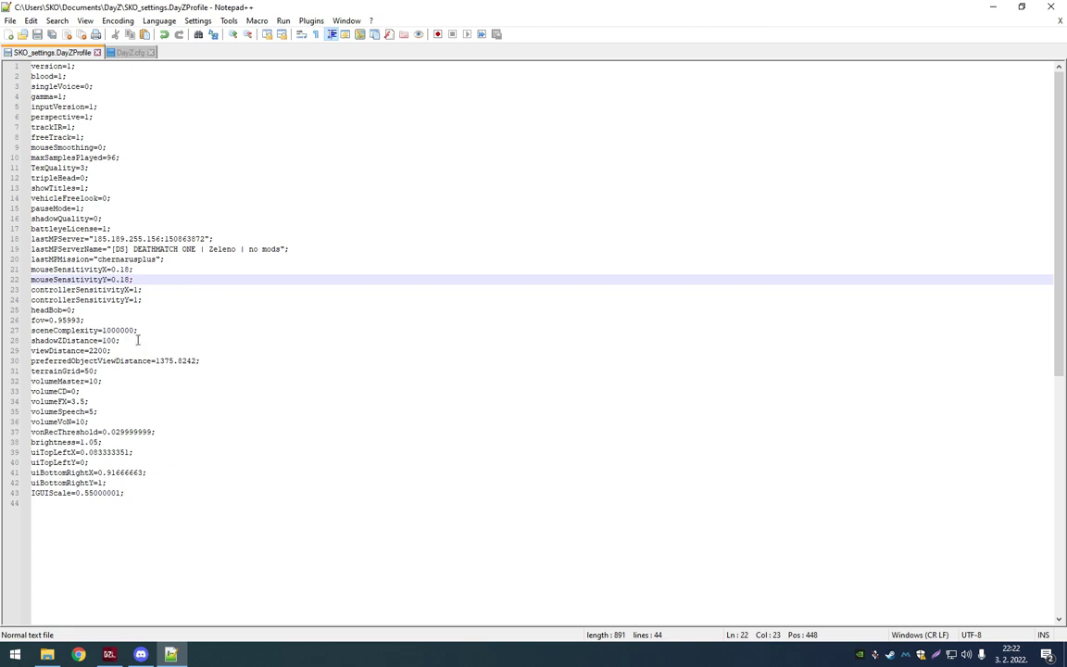
- Highlight lines 27–36, fov through volumeCD, and lines 1–25 to point them out
drag(31, 329, 144, 411)
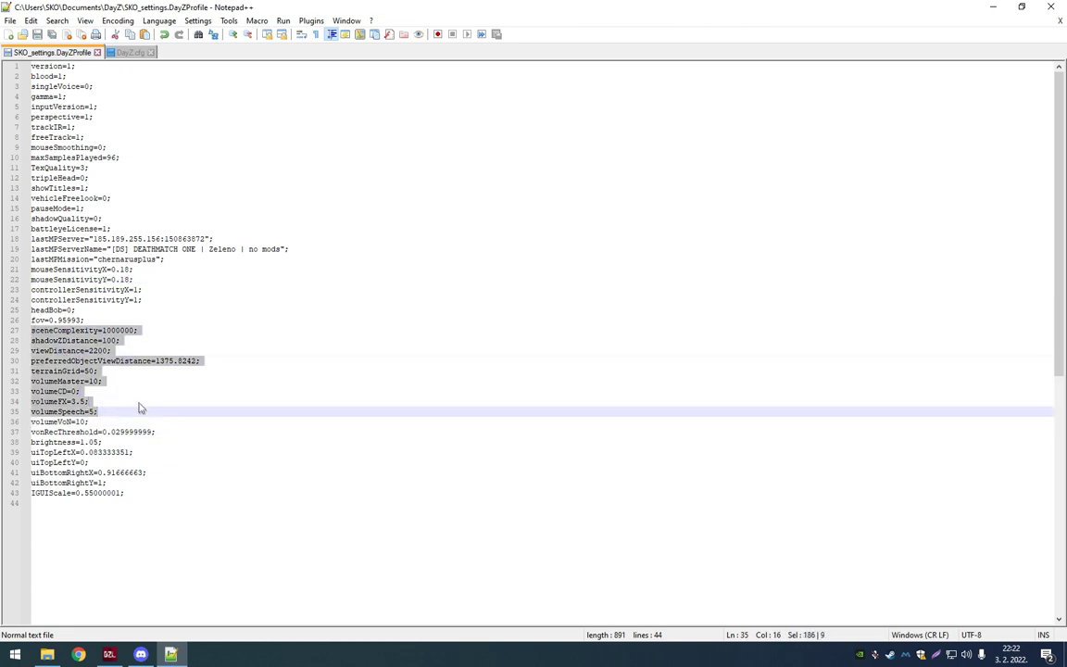
drag(139, 391, 136, 325)
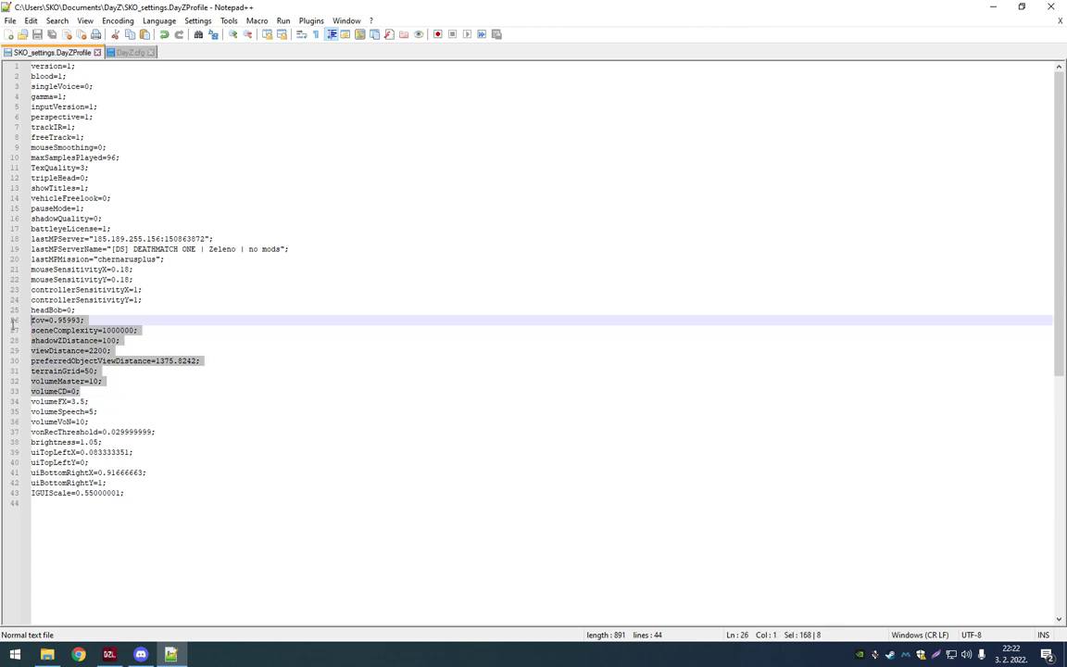
click(136, 325)
drag(180, 314, 28, 63)
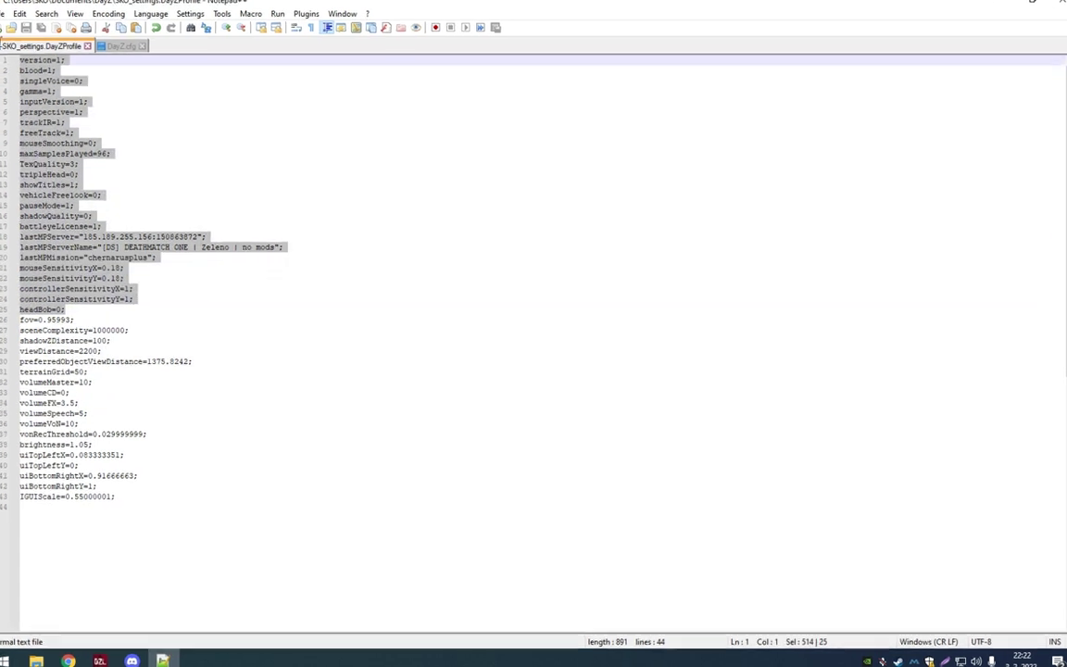
click(110, 124)
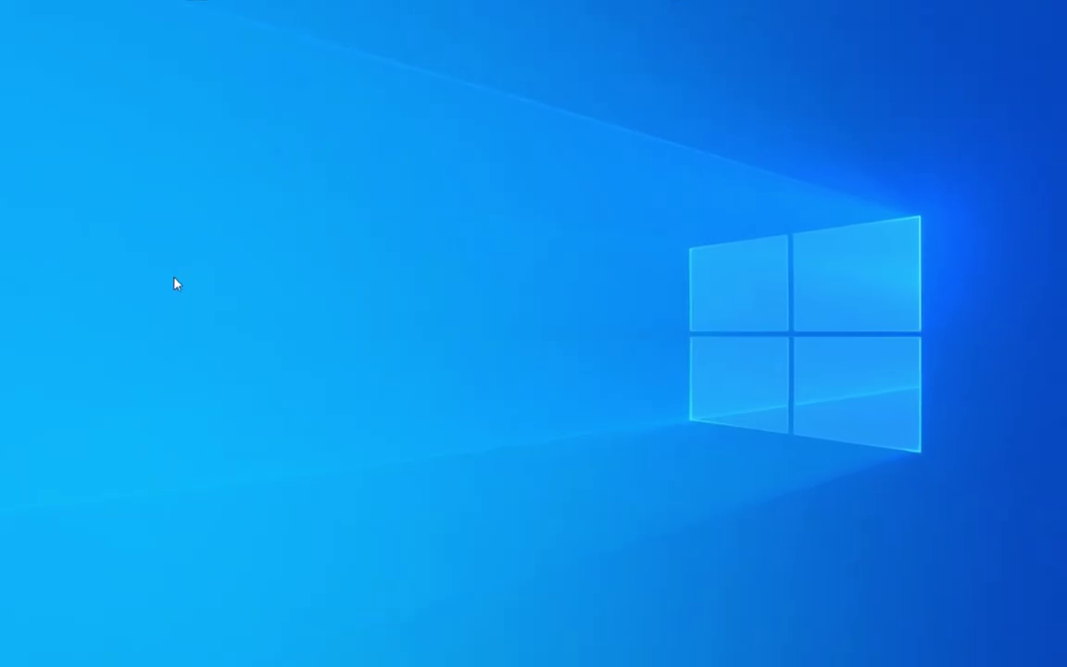
- Refresh the Windows desktop from its right-click menu
right_click(176, 280)
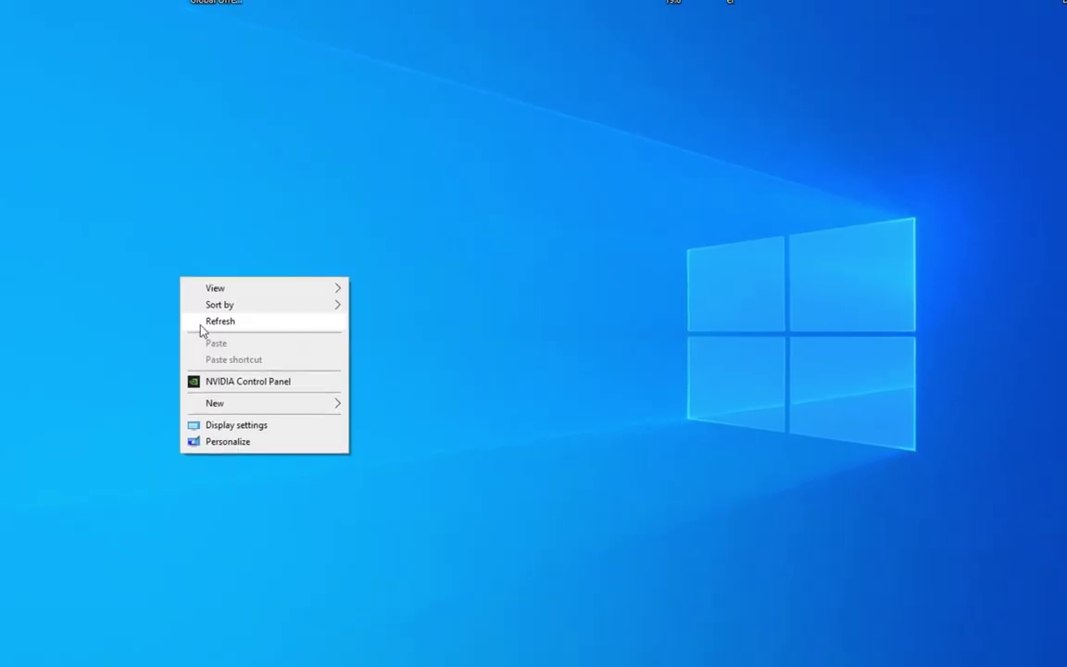
click(203, 324)
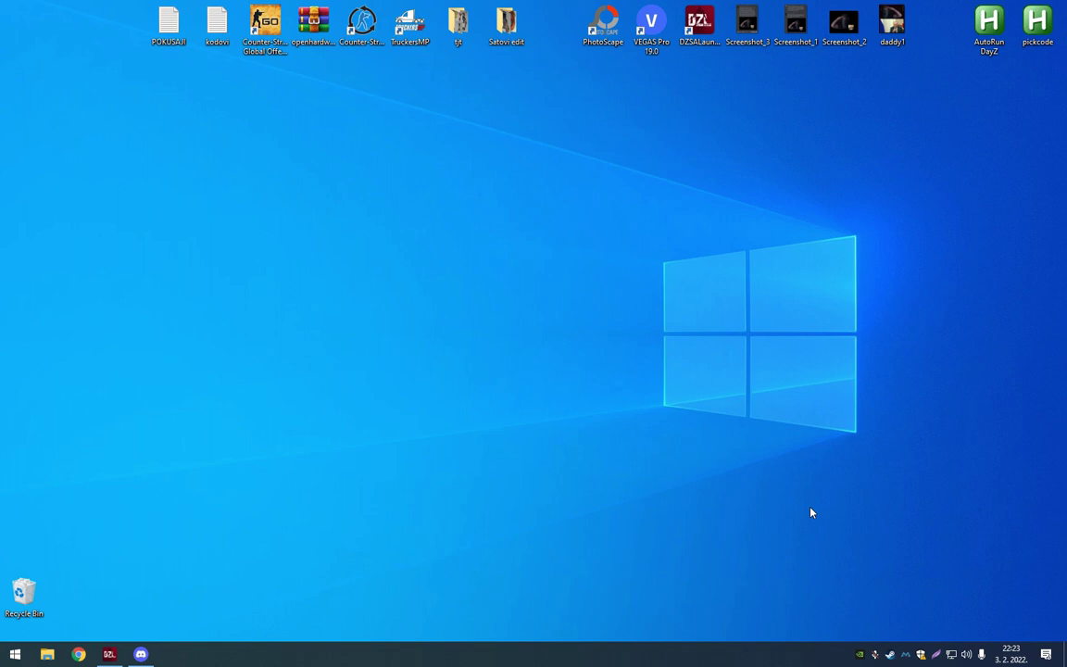
right_click(859, 654)
click(682, 569)
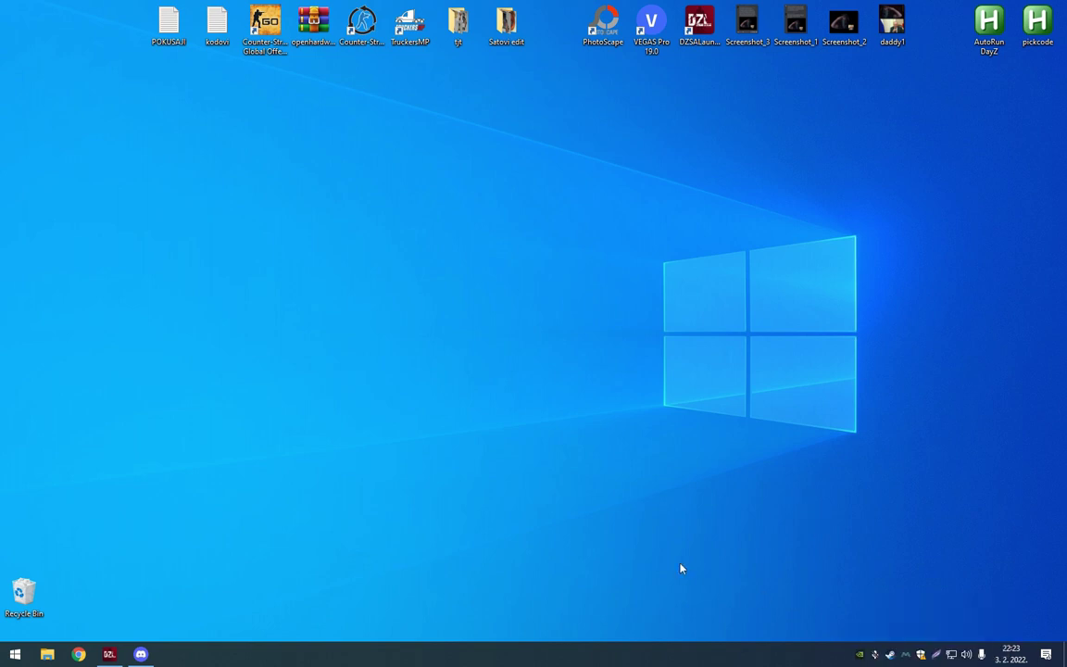